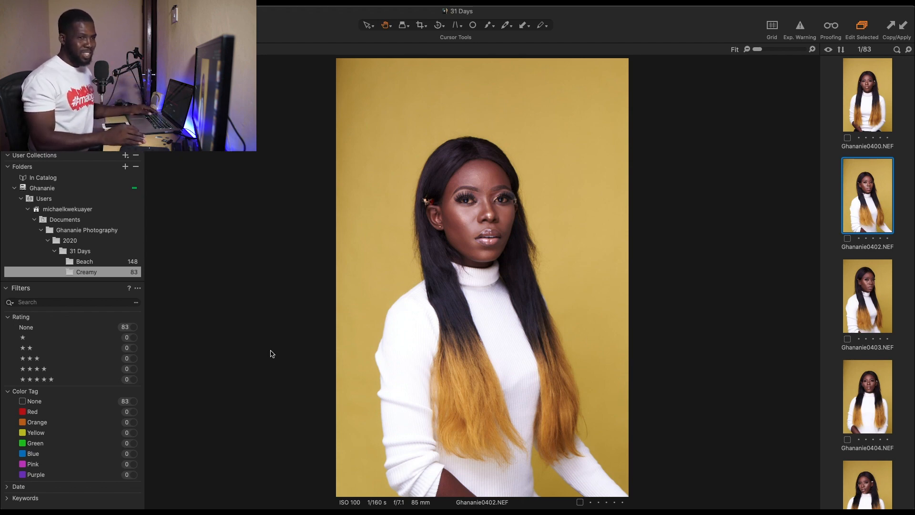
# Review the portraits without the hat, from Ghananie0400 to Ghananie0405, comparing neighbouring frames.
pyautogui.click(847, 104)
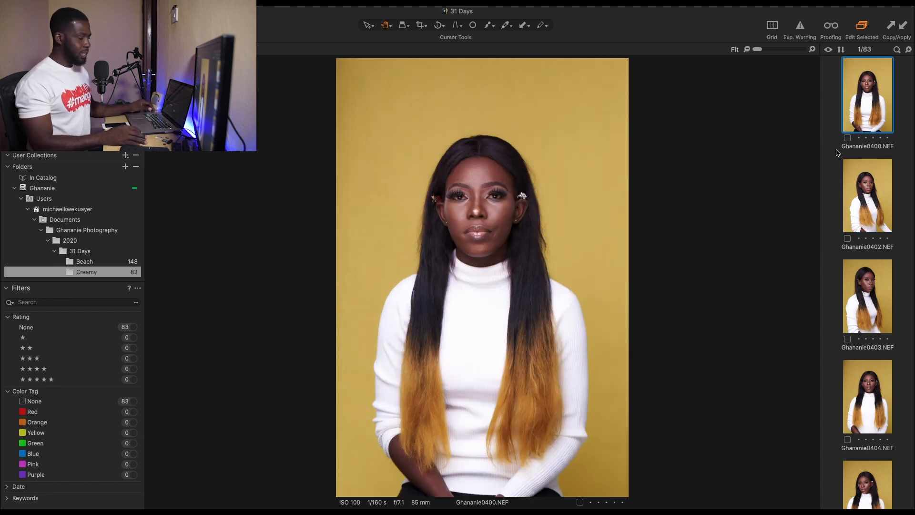
pyautogui.press('Down')
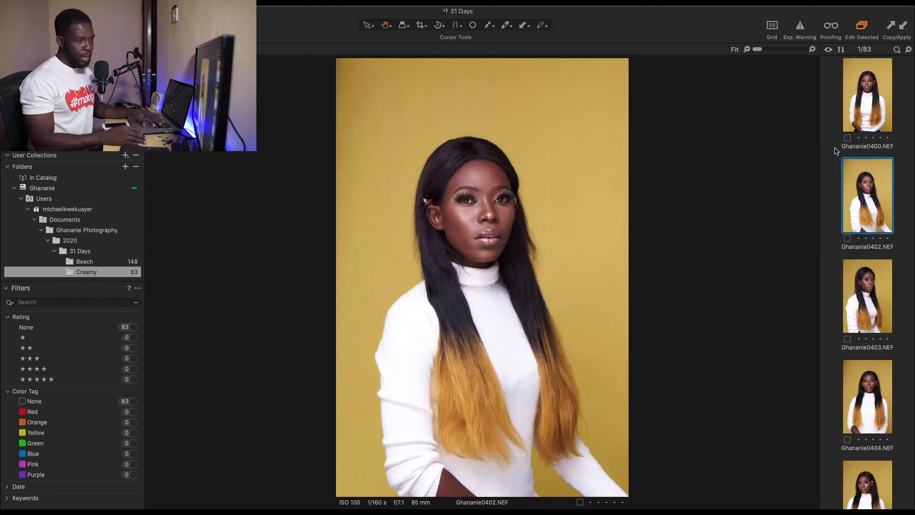
pyautogui.press('Down')
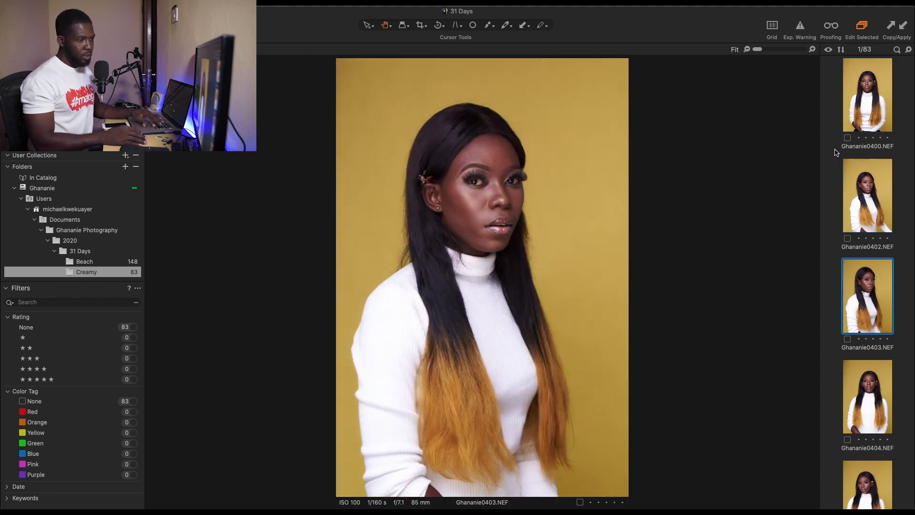
pyautogui.press('Up')
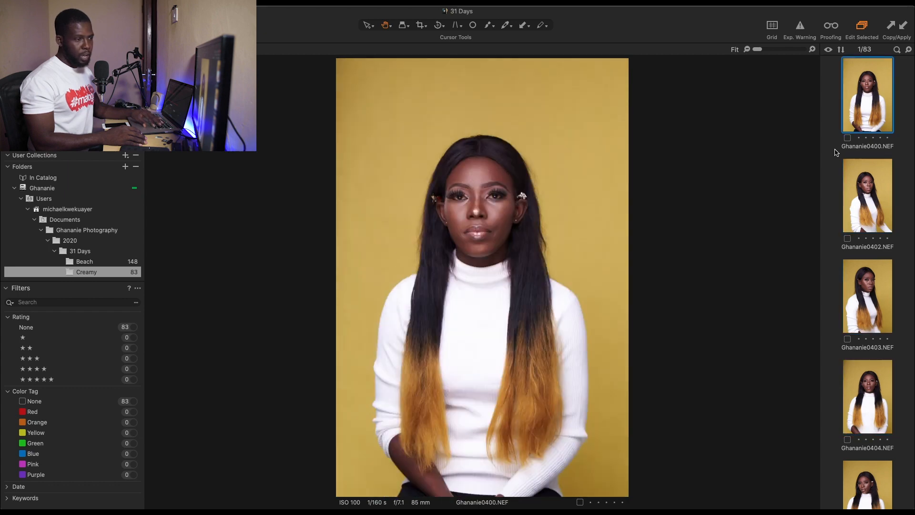
pyautogui.press('Down')
pyautogui.press('Down')
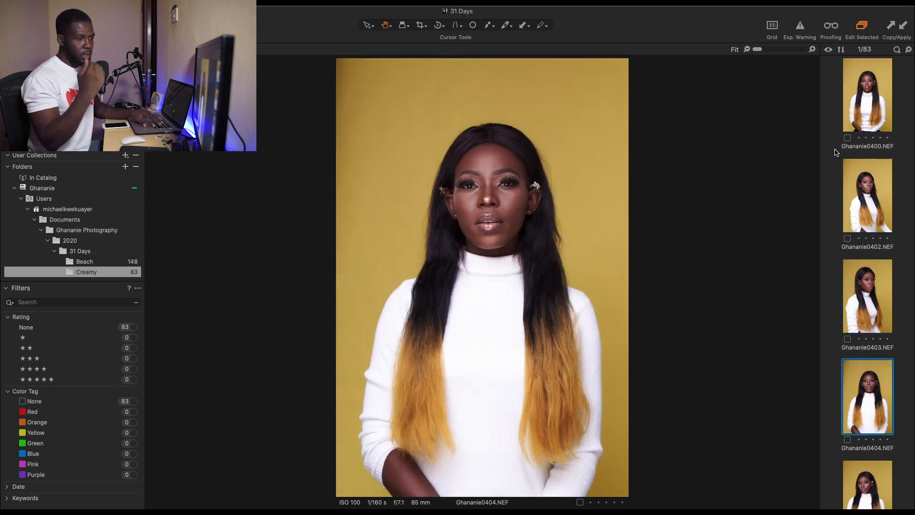
pyautogui.press('Down')
pyautogui.press('Down')
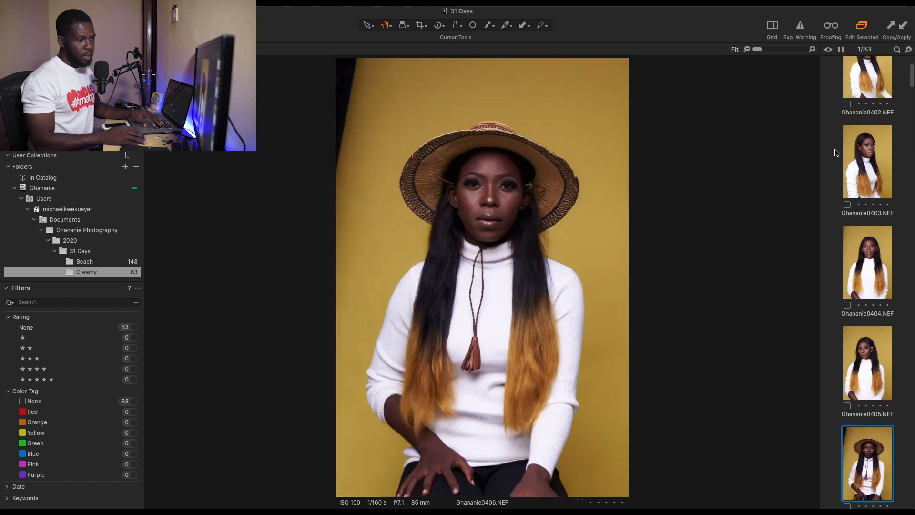
# Compare the first straw-hat portraits, from Ghananie0406 to Ghananie0411, to judge pose and framing.
pyautogui.press('Down')
pyautogui.press('Up')
pyautogui.press('Up')
pyautogui.press('Up')
pyautogui.press('Down')
pyautogui.press('Down')
pyautogui.press('Down')
pyautogui.press('Down')
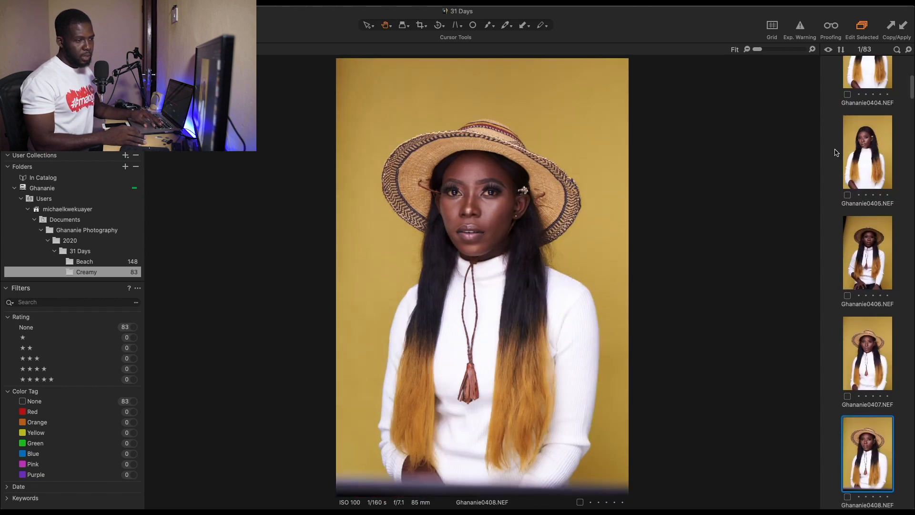
pyautogui.press('Down')
pyautogui.press('Up')
pyautogui.press('Up')
pyautogui.press('Up')
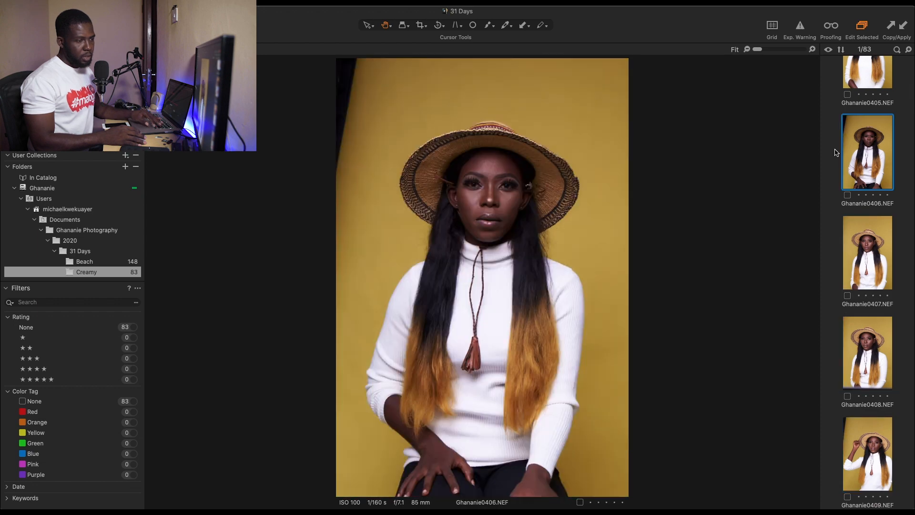
pyautogui.press('Down')
pyautogui.press('Down')
pyautogui.press('Down')
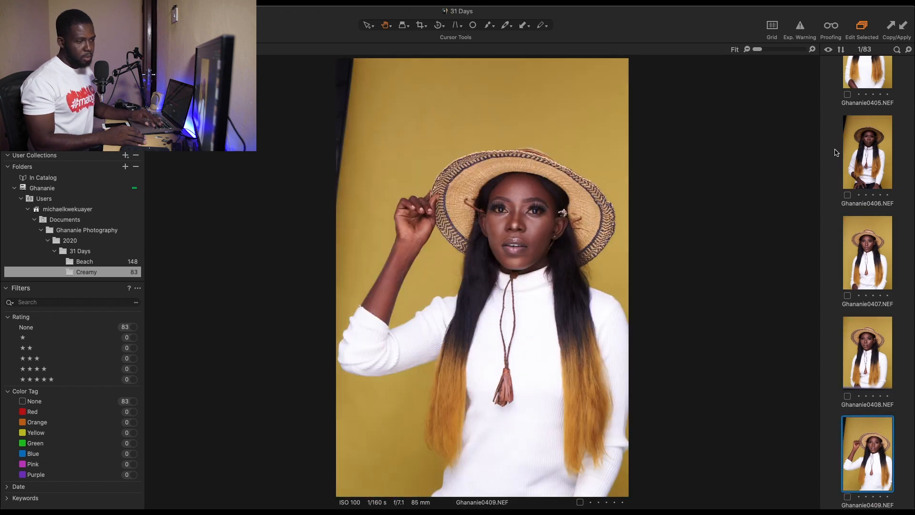
pyautogui.press('Down')
pyautogui.press('Down')
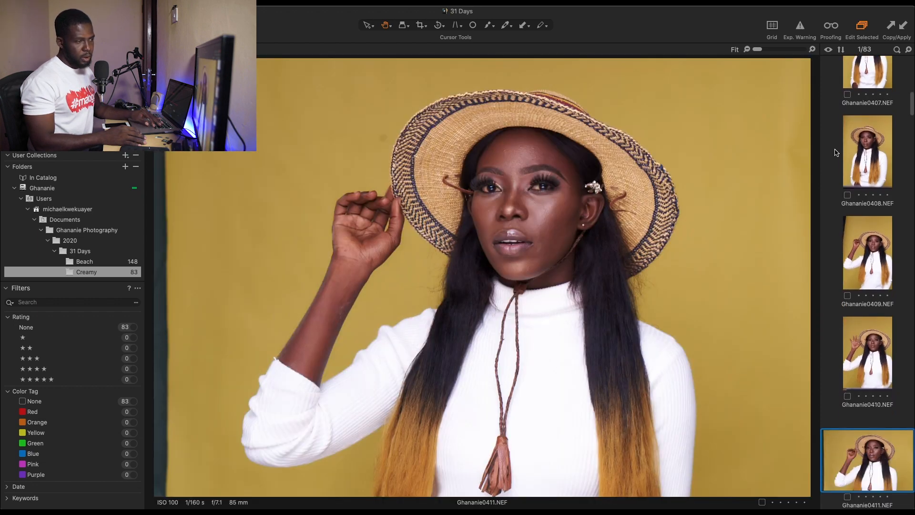
# Review the finger-on-lips portraits, from Ghananie0412 to Ghananie0420, comparing similar poses.
pyautogui.press('Down')
pyautogui.press('Down')
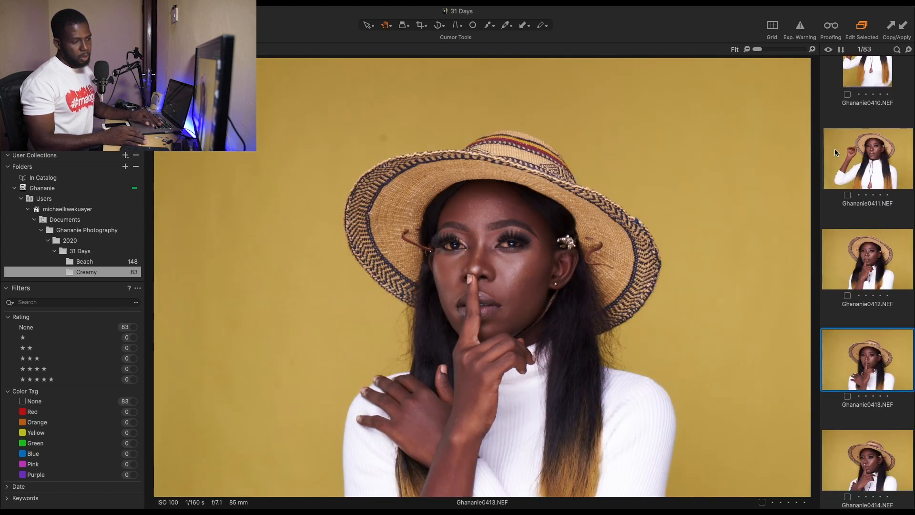
pyautogui.press('Down')
pyautogui.press('Down')
pyautogui.press('Down')
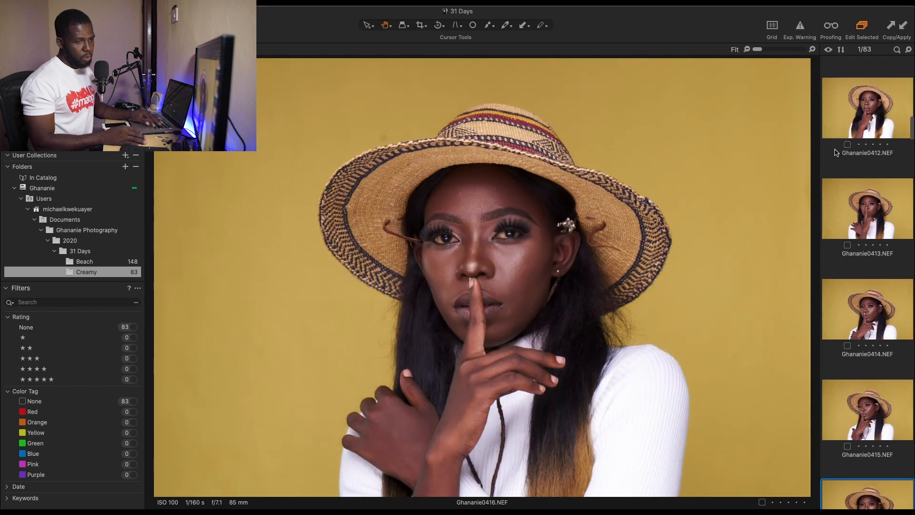
pyautogui.press('Down')
pyautogui.press('Down')
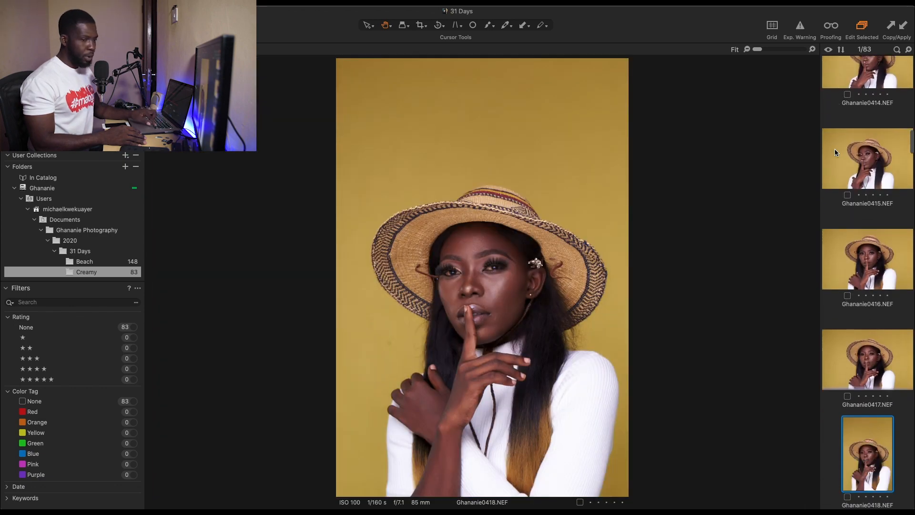
pyautogui.press('Up')
pyautogui.press('Up')
pyautogui.press('Down')
pyautogui.press('Down')
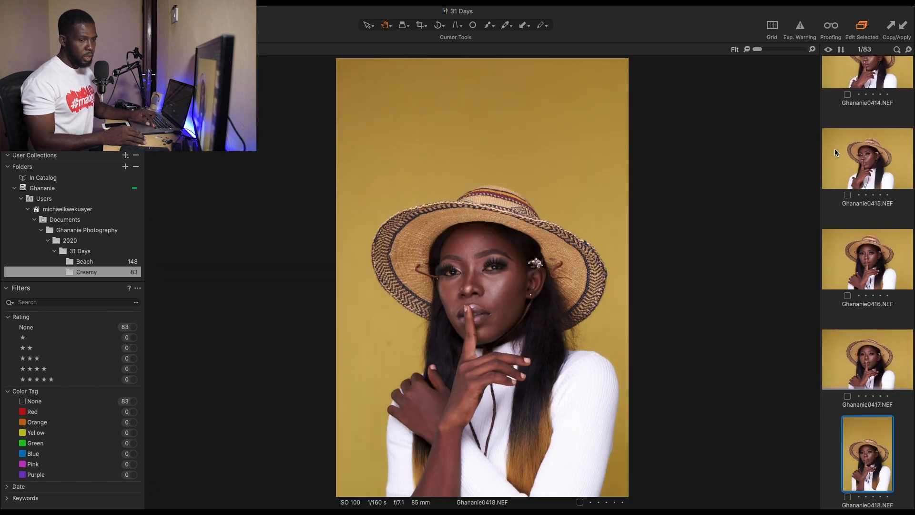
pyautogui.press('Down')
pyautogui.press('Down')
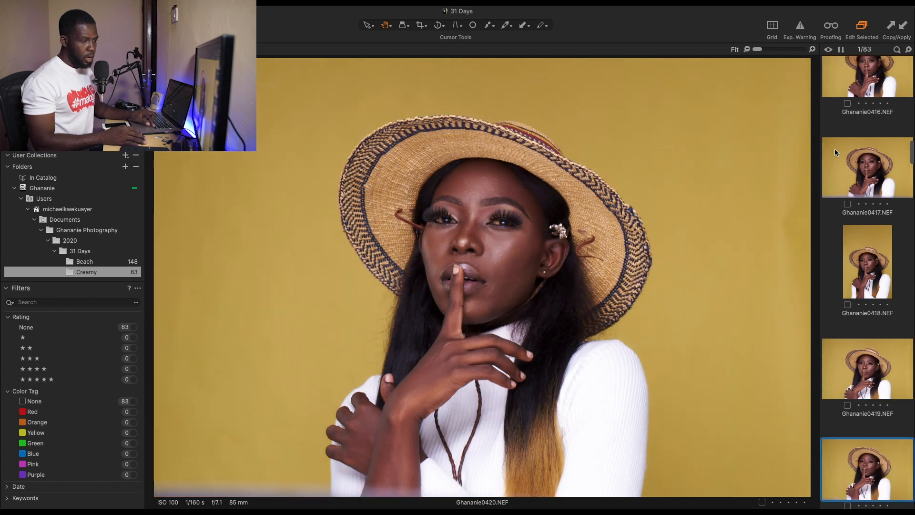
# Compare Ghananie0420 to Ghananie0422 and rate Ghananie0421 five stars.
pyautogui.press('Down')
pyautogui.press('Up')
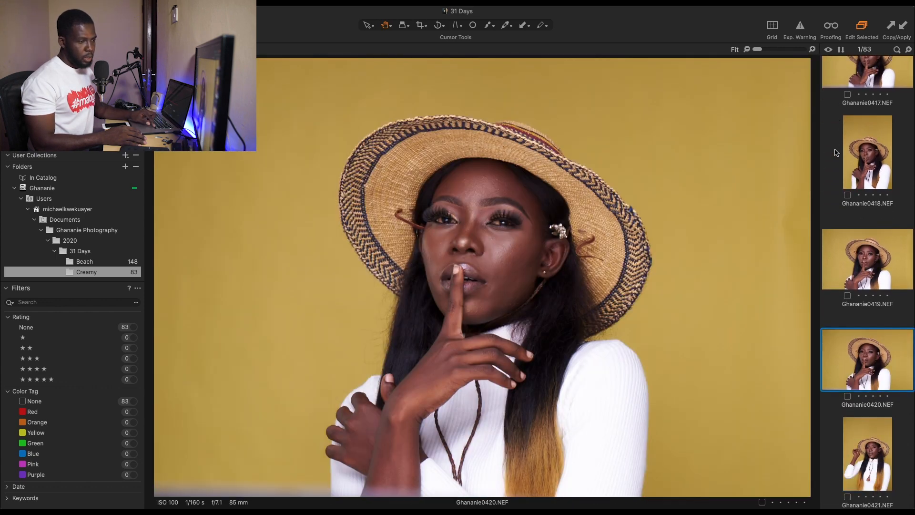
pyautogui.press('Down')
pyautogui.press('Down')
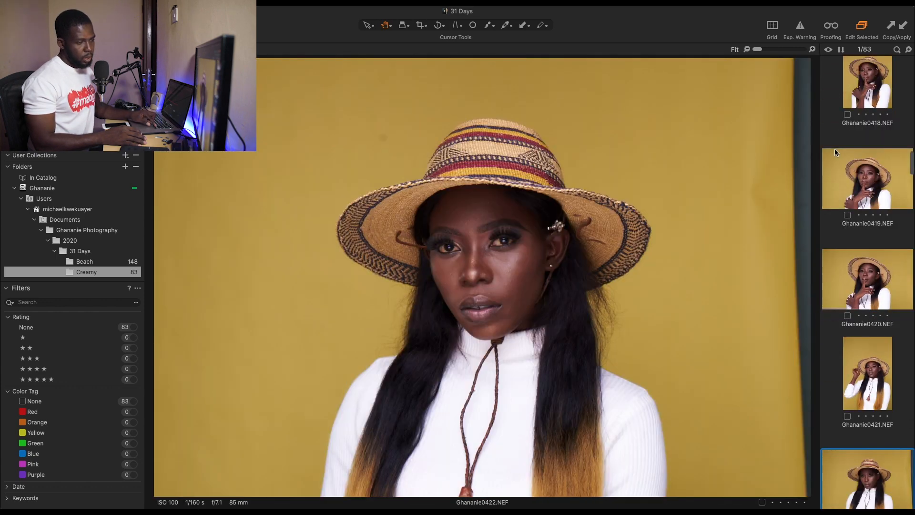
pyautogui.press('Up')
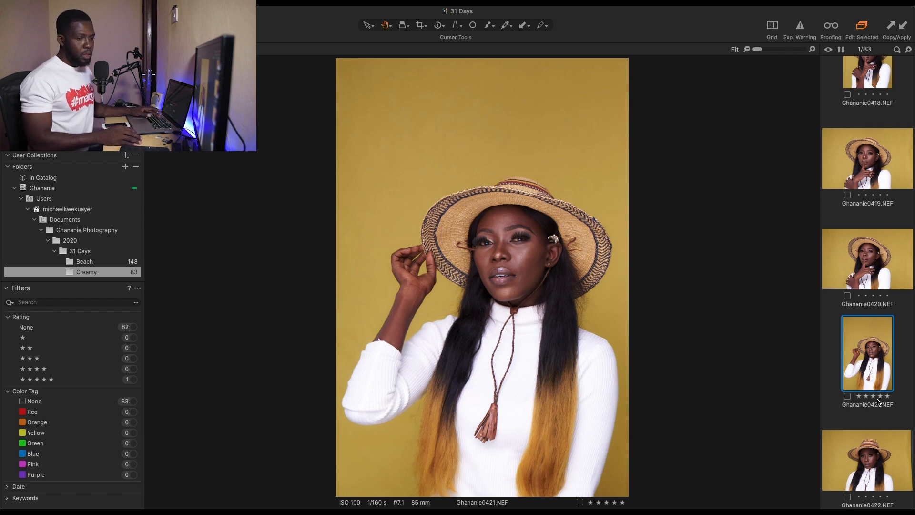
# Rate the close-up hat portrait Ghananie0422 five stars.
pyautogui.scroll(-2, 864, 380)
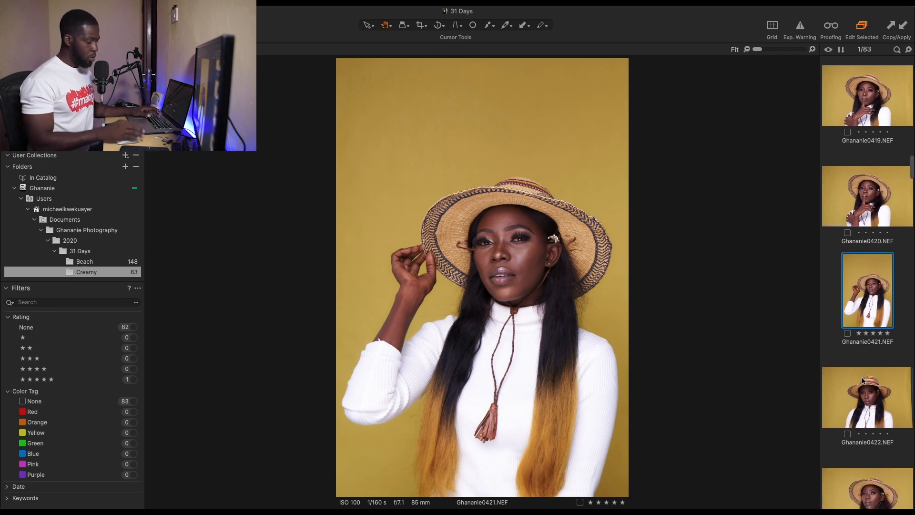
pyautogui.press('Down')
pyautogui.press('Down')
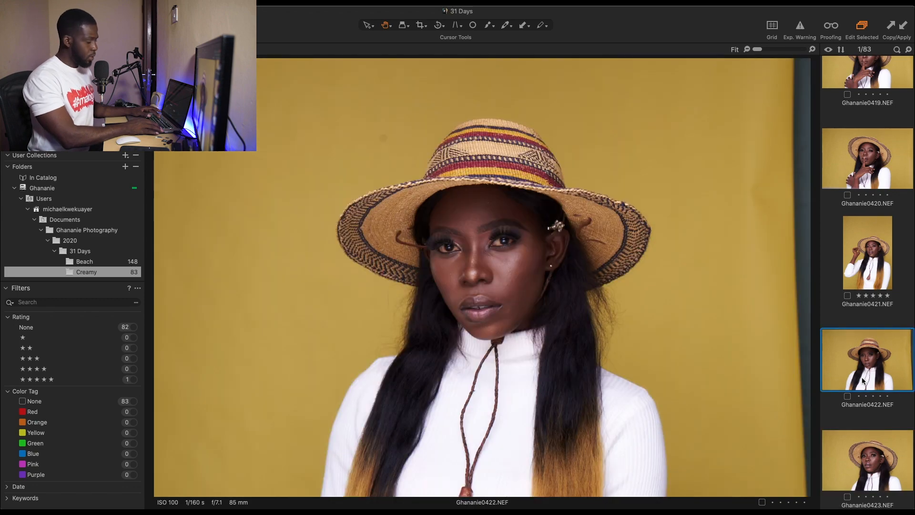
pyautogui.click(863, 379)
pyautogui.press('5')
# Check the following hat portraits and rate Ghananie0425 and Ghananie0426 five stars.
pyautogui.press('Down')
pyautogui.press('Down')
pyautogui.press('Down')
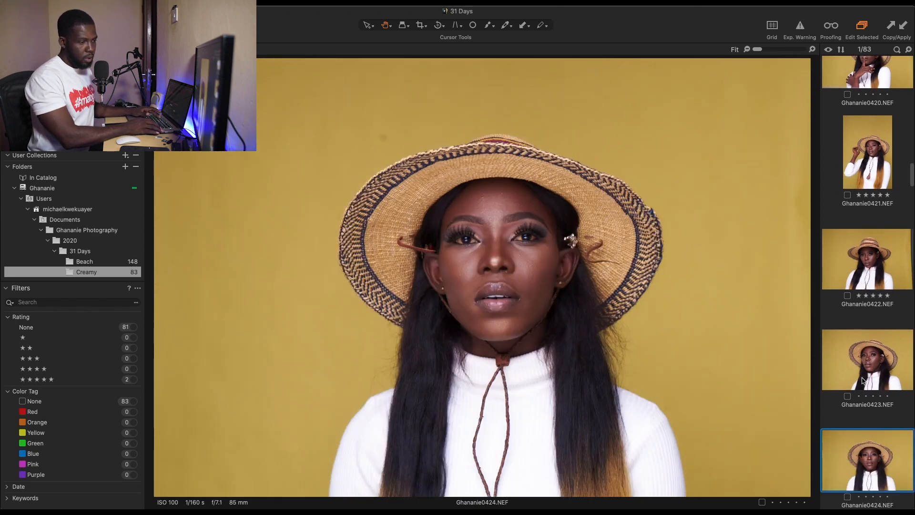
pyautogui.press('5')
pyautogui.press('Down')
pyautogui.press('Down')
pyautogui.press('Up')
pyautogui.press('5')
# Compare the portraits holding the hat cord and rate Ghananie0427 and Ghananie0429 five stars.
pyautogui.press('Down')
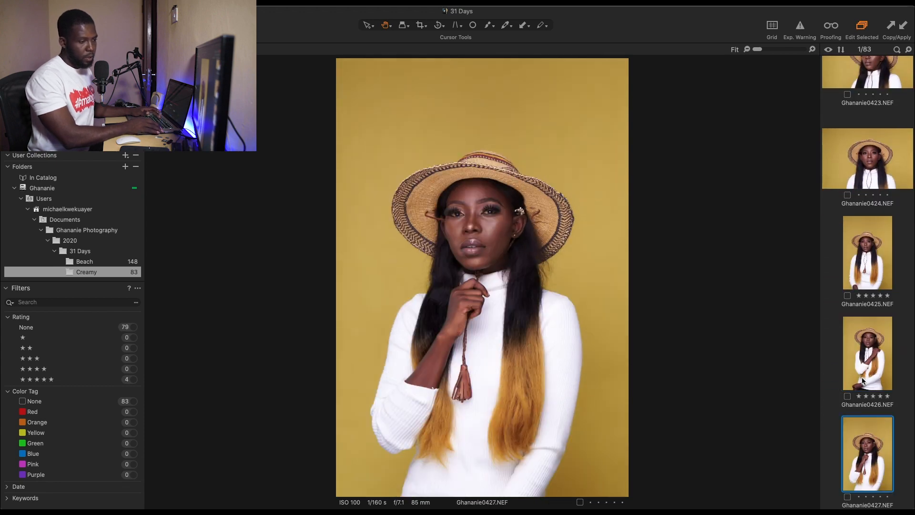
pyautogui.press('Down')
pyautogui.press('Up')
pyautogui.press('5')
pyautogui.press('Down')
pyautogui.press('Down')
pyautogui.press('Down')
pyautogui.press('Up')
pyautogui.press('5')
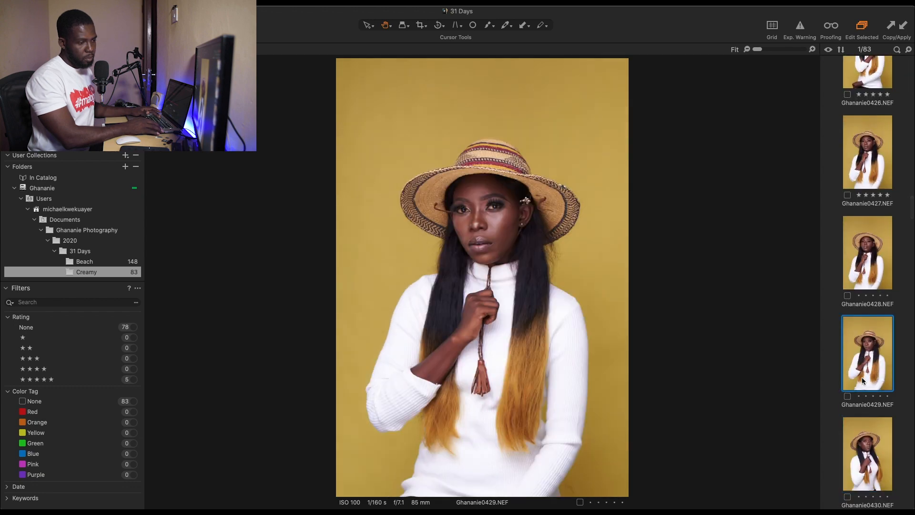
# Go through the portraits from Ghananie0430 to Ghananie0436 and rate Ghananie0435 five stars.
pyautogui.press('Down')
pyautogui.press('Down')
pyautogui.press('Down')
pyautogui.press('Down')
pyautogui.press('Down')
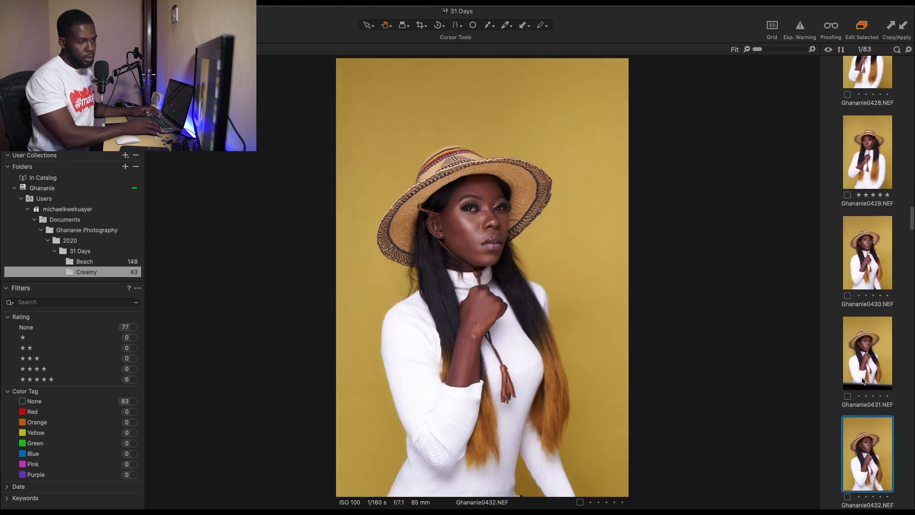
pyautogui.press('Down')
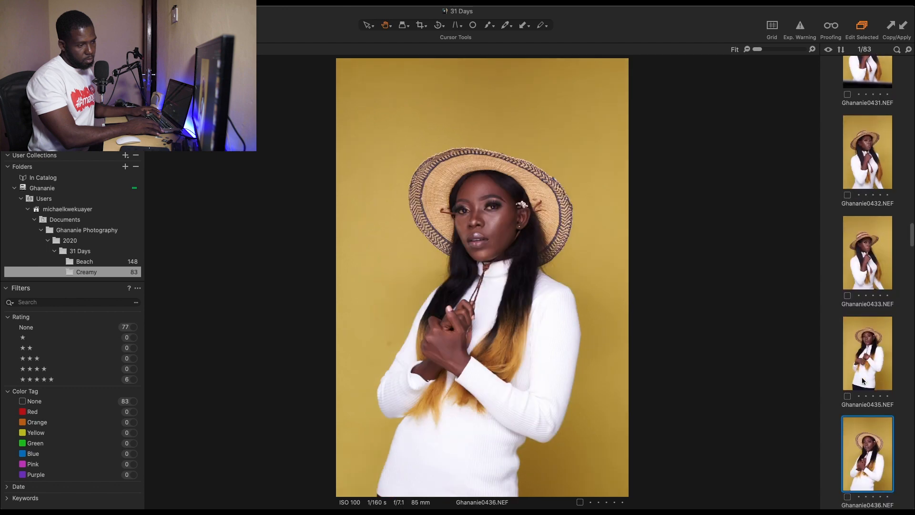
pyautogui.press('Up')
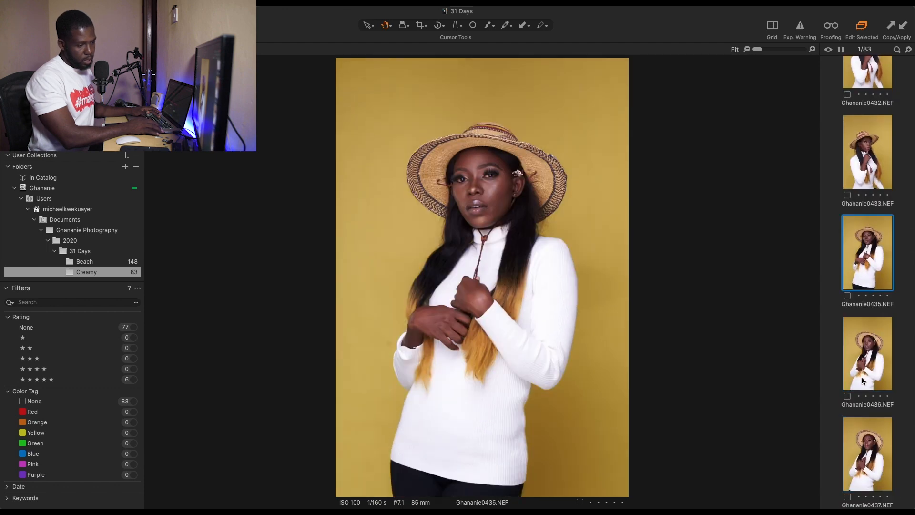
pyautogui.press('5')
# Compare the remaining hat portraits, including the two sunflower shots, and rate Ghananie0440 five stars.
pyautogui.press('Down')
pyautogui.press('Down')
pyautogui.press('Down')
pyautogui.press('Down')
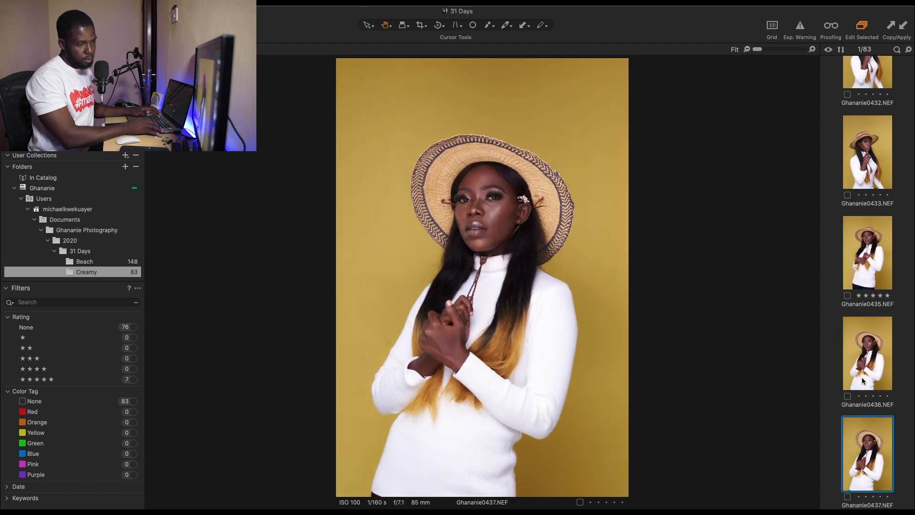
pyautogui.press('Down')
pyautogui.press('Down')
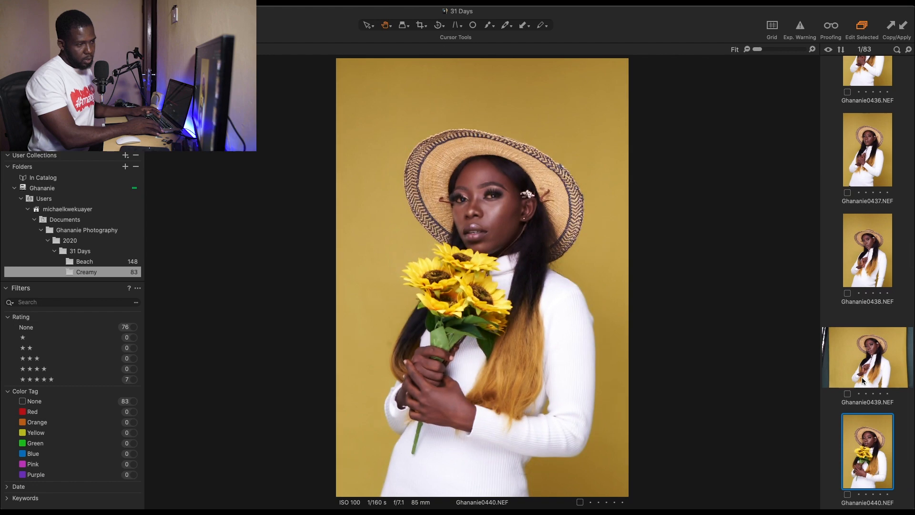
pyautogui.press('Down')
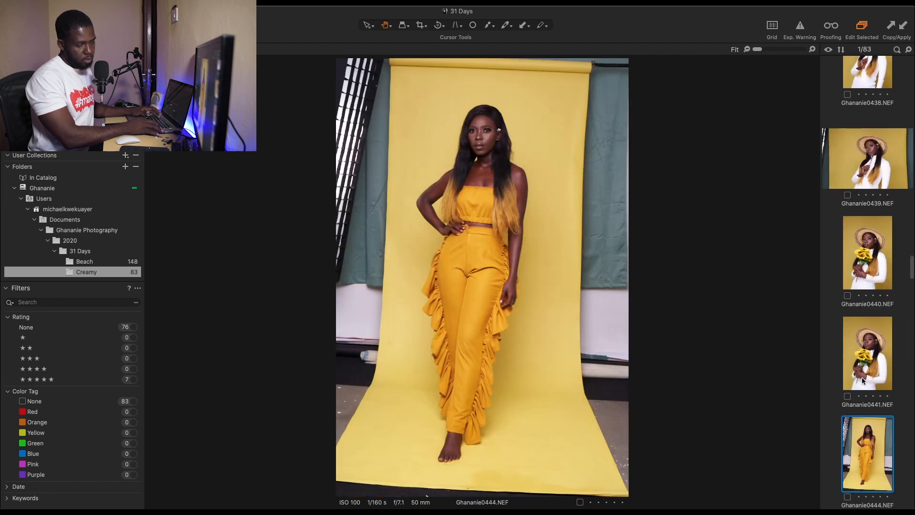
pyautogui.press('Up')
pyautogui.press('Up')
pyautogui.press('Down')
pyautogui.press('Up')
pyautogui.press('Down')
pyautogui.press('Up')
pyautogui.press('5')
# Look through the full-length shots in the yellow outfit, then return to the rated portrait Ghananie0429.
pyautogui.press('Down')
pyautogui.press('Down')
pyautogui.press('Down')
pyautogui.press('Down')
pyautogui.press('Down')
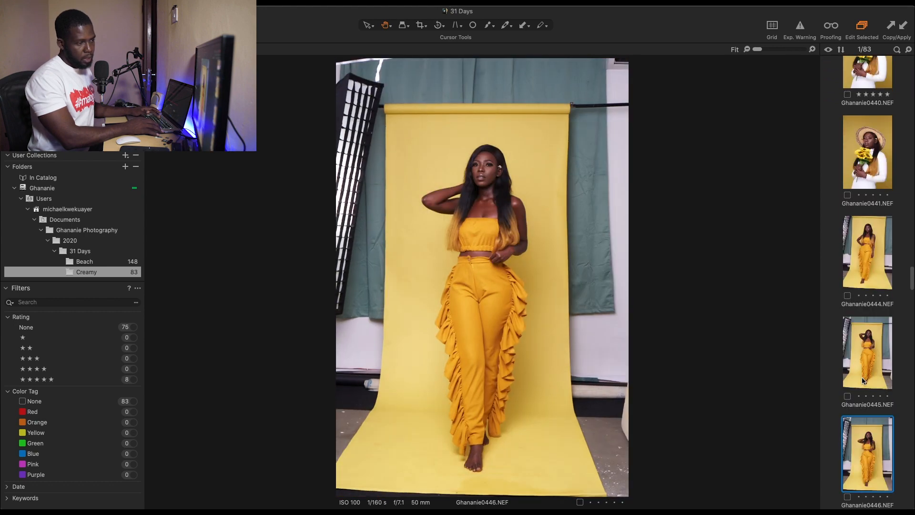
pyautogui.press('Down')
pyautogui.press('Down')
pyautogui.press('Up')
pyautogui.press('Up')
pyautogui.press('Up')
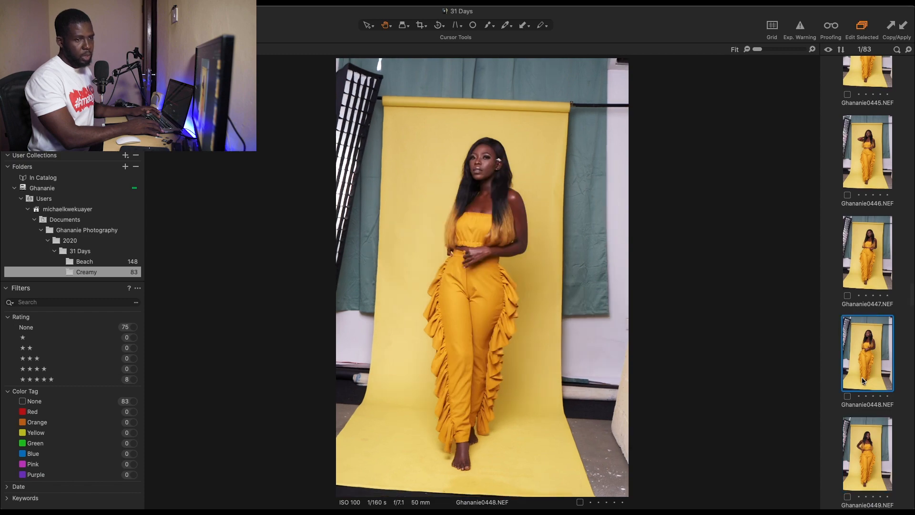
pyautogui.press('Up')
pyautogui.press('Up')
pyautogui.press('Up')
pyautogui.press('Up')
pyautogui.press('Up')
pyautogui.press('Up')
pyautogui.press('Up')
pyautogui.press('Up')
pyautogui.press('Up')
pyautogui.press('Up')
pyautogui.press('Up')
pyautogui.press('Up')
pyautogui.press('Up')
pyautogui.press('Up')
pyautogui.press('Up')
pyautogui.press('Up')
pyautogui.press('Up')
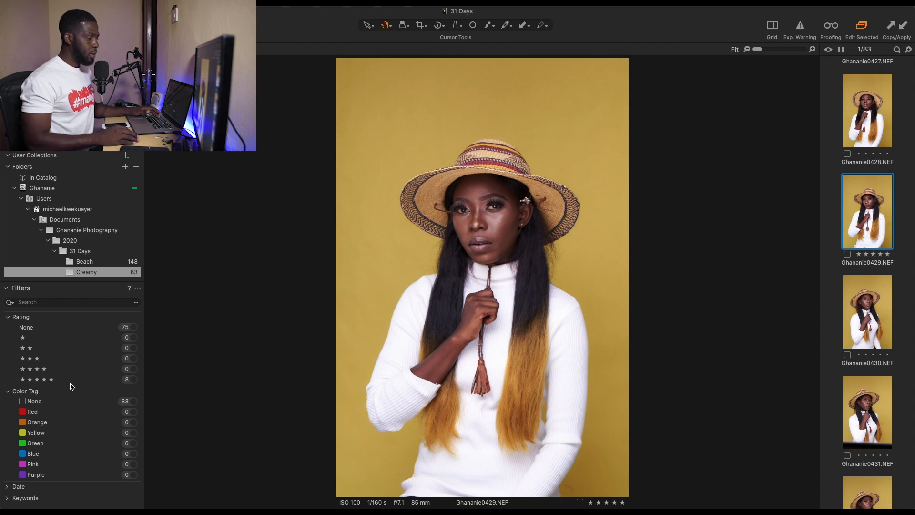
# Filter the Creamy folder to five-star images only and select Ghananie0421.
pyautogui.click(133, 379)
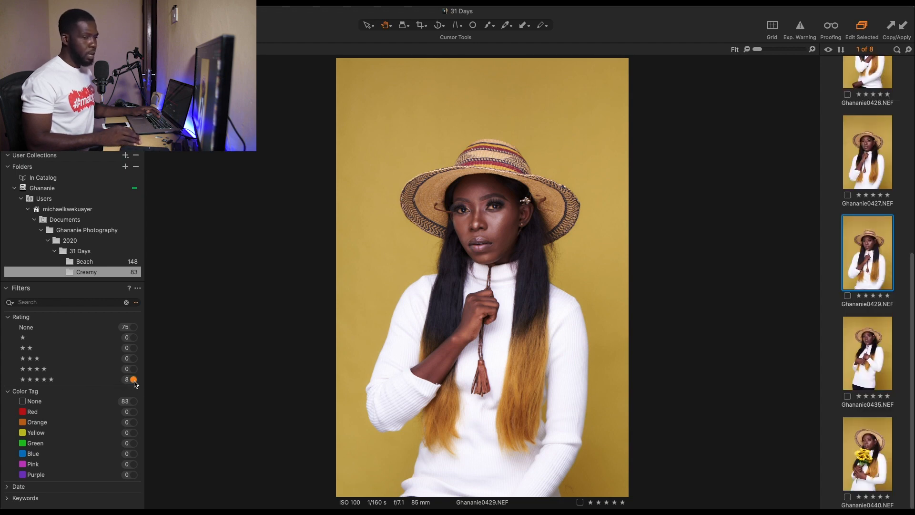
pyautogui.scroll(5, 872, 143)
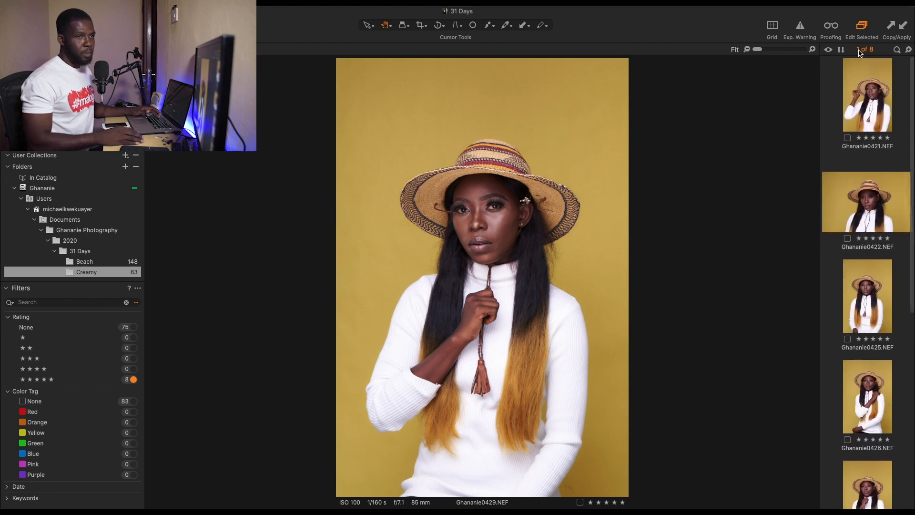
pyautogui.click(869, 101)
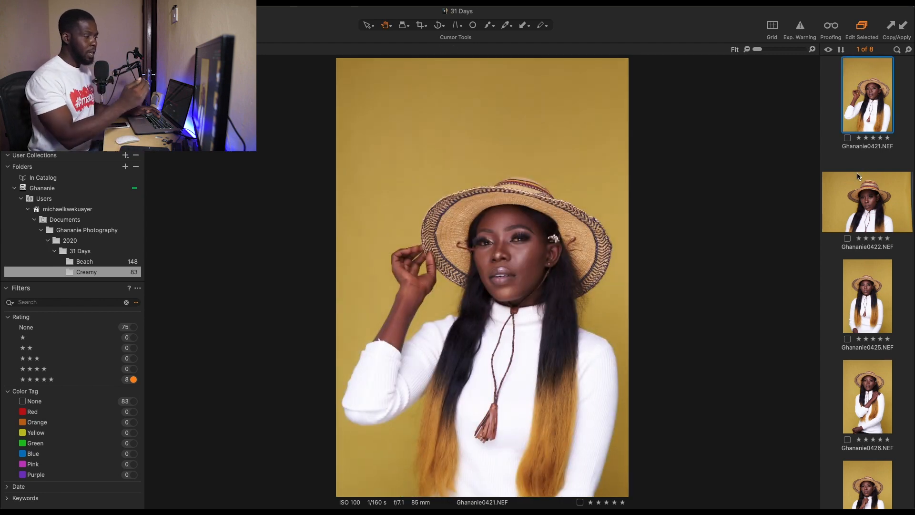
# Browse the filtered five-star picks starting from Ghananie0422 and return to Ghananie0421.
pyautogui.click(856, 174)
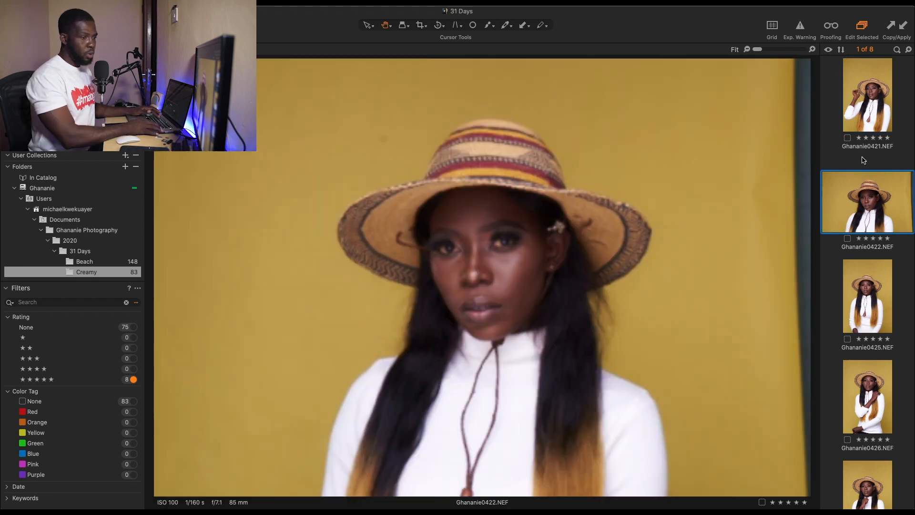
pyautogui.press('Down')
pyautogui.press('Down')
pyautogui.press('Down')
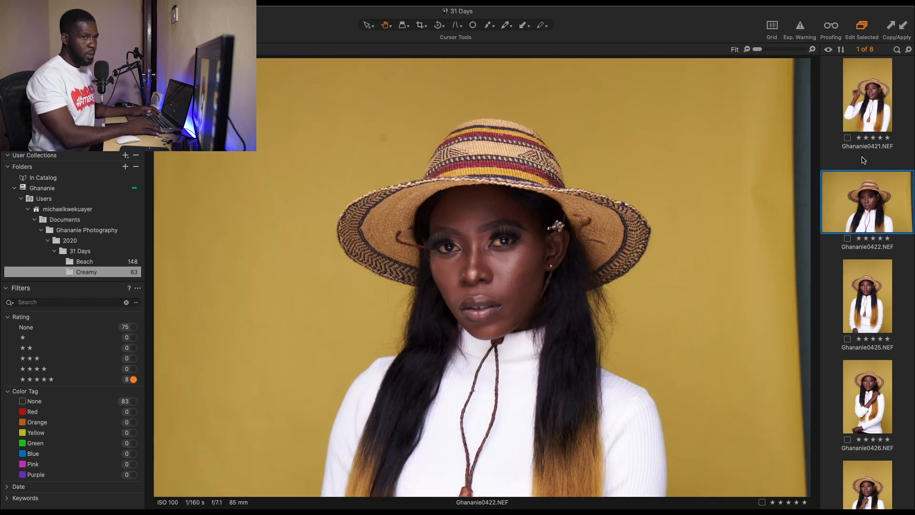
pyautogui.press('Down')
pyautogui.press('Down')
pyautogui.press('Down')
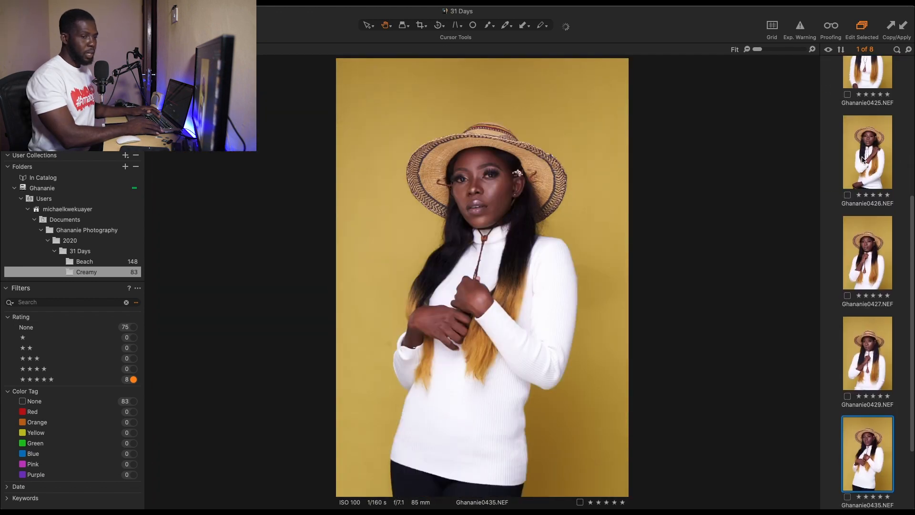
pyautogui.press('Up')
pyautogui.press('Up')
pyautogui.press('Up')
pyautogui.press('Up')
pyautogui.press('Up')
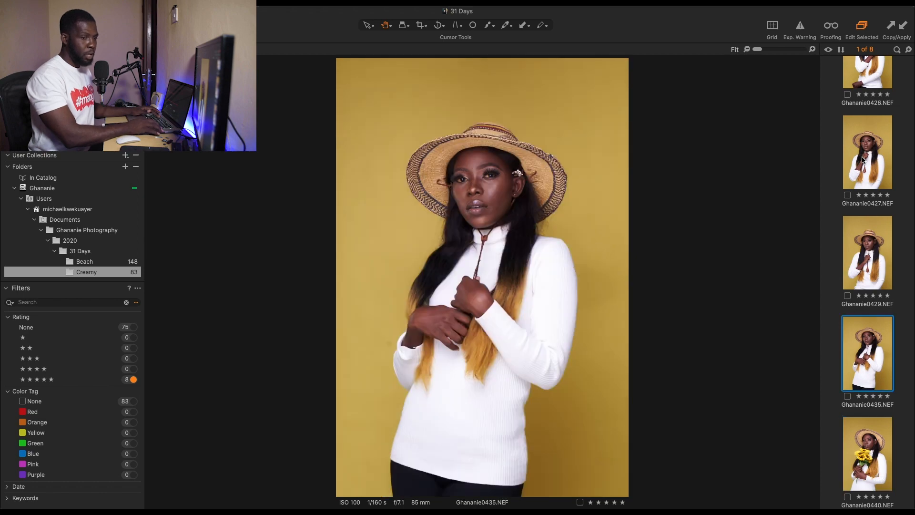
pyautogui.press('Up')
pyautogui.press('Up')
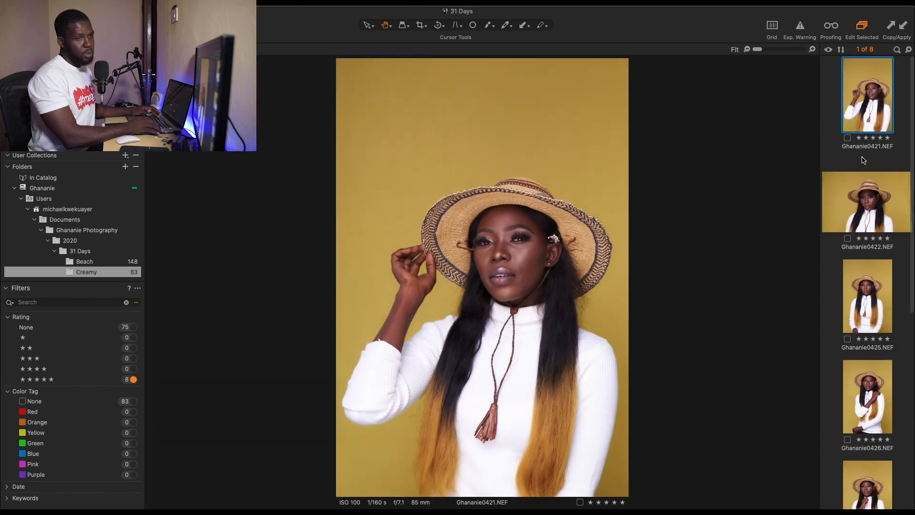
# Review the five-star picks once more from Ghananie0421 to the sunflower portrait Ghananie0440 and back.
pyautogui.press('Down')
pyautogui.press('Down')
pyautogui.press('Down')
pyautogui.press('Down')
pyautogui.press('Down')
pyautogui.press('Down')
pyautogui.press('Down')
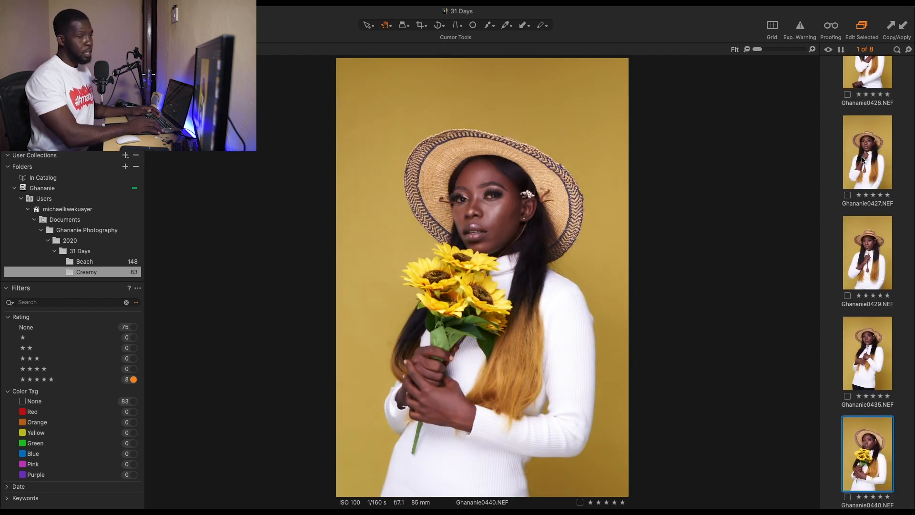
pyautogui.press('Up')
pyautogui.press('Up')
pyautogui.press('Up')
pyautogui.press('Up')
pyautogui.press('Up')
pyautogui.press('Up')
pyautogui.press('Up')
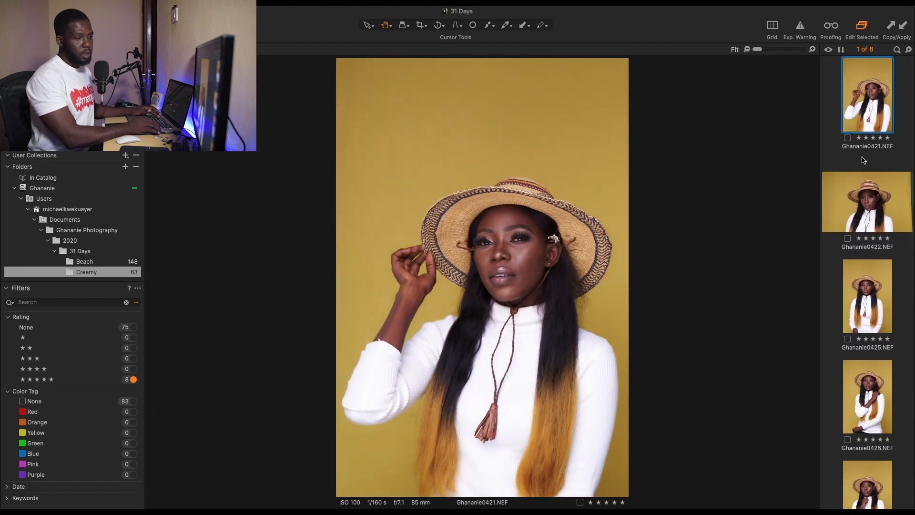
# Compare Ghananie0425 with the neighbouring five-star picks and rate it four stars.
pyautogui.press('Down')
pyautogui.press('Down')
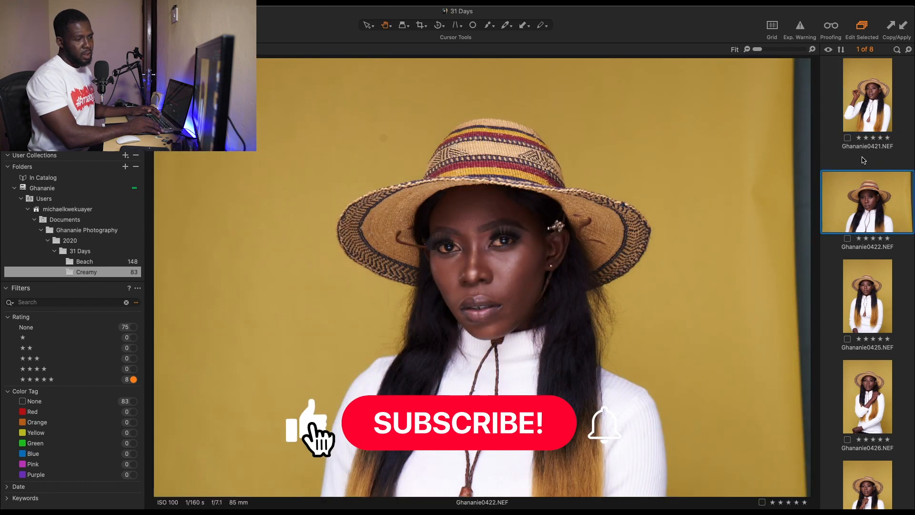
pyautogui.press('Down')
pyautogui.press('Up')
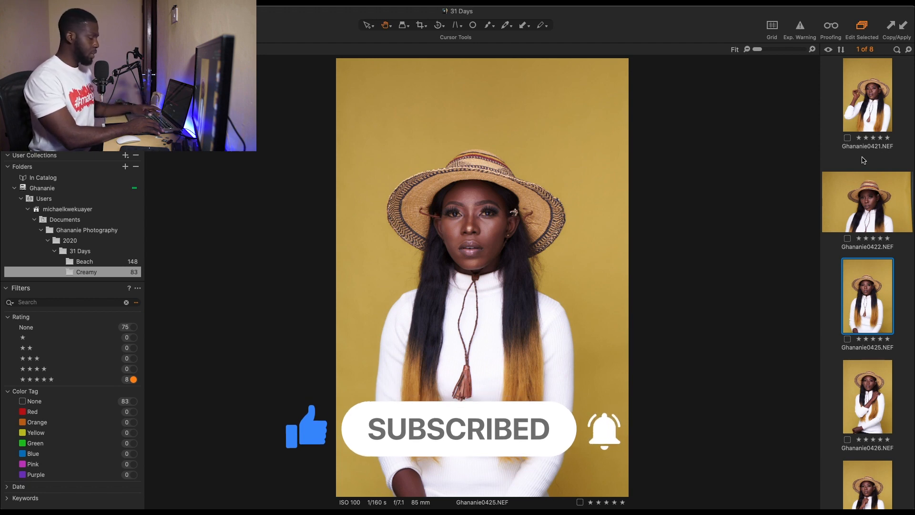
pyautogui.press('4')
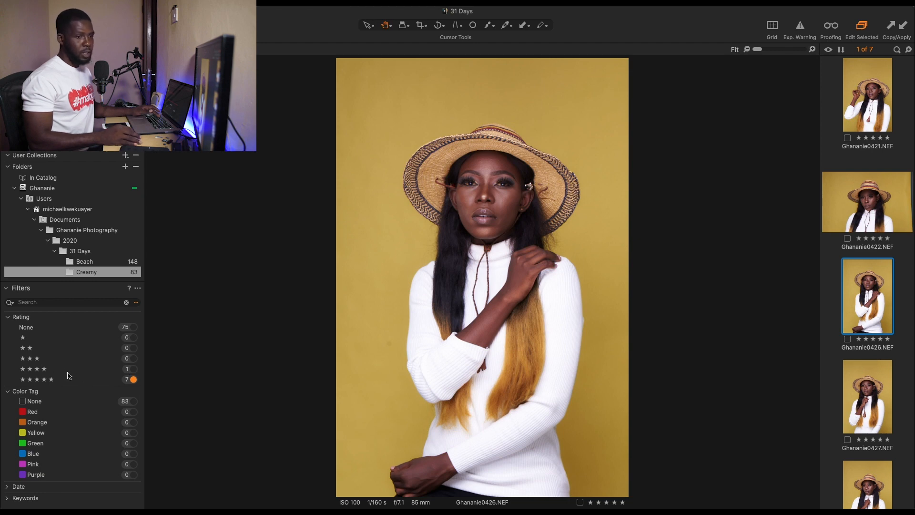
# Compare Ghananie0426, Ghananie0427 and Ghananie0429 and rate Ghananie0429 four stars.
pyautogui.press('Down')
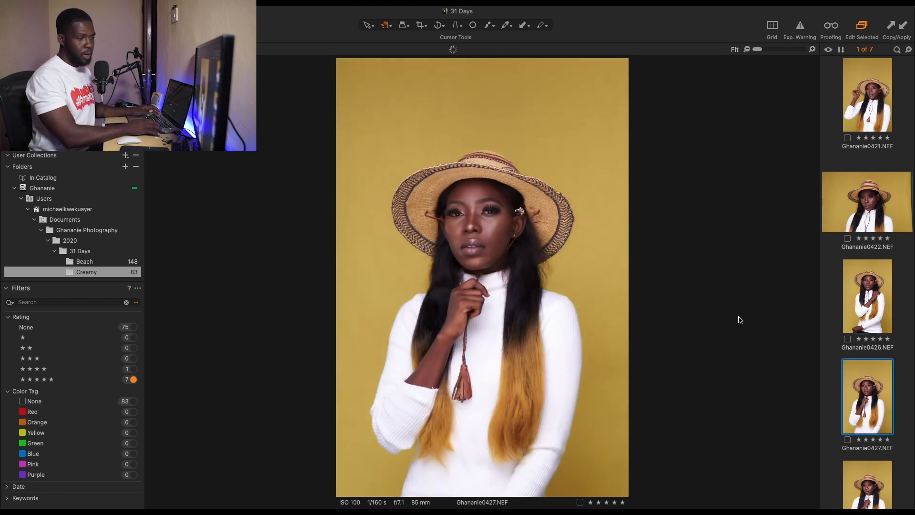
pyautogui.press('Up')
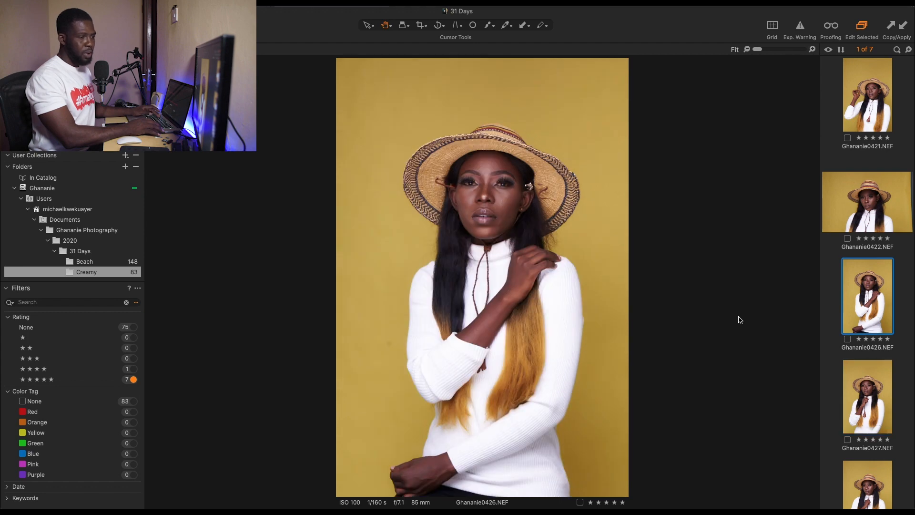
pyautogui.press('Down')
pyautogui.press('Down')
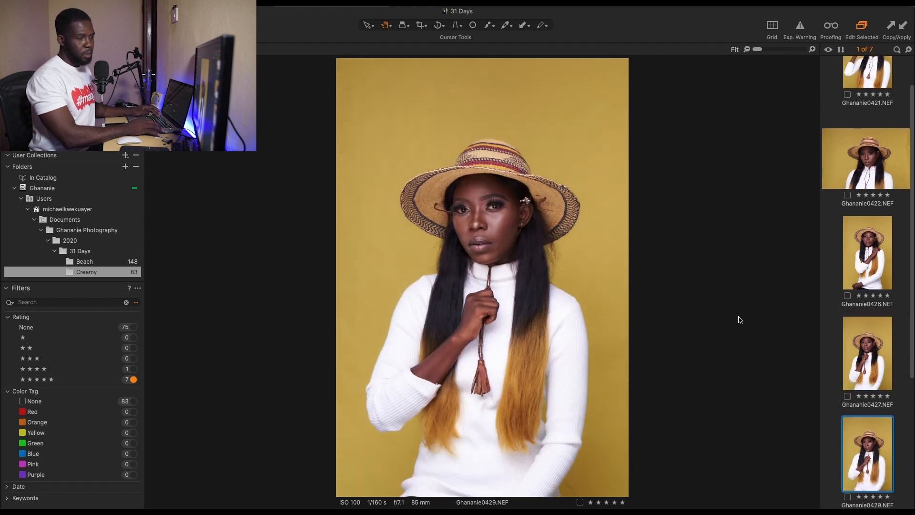
pyautogui.press('Down')
pyautogui.press('Up')
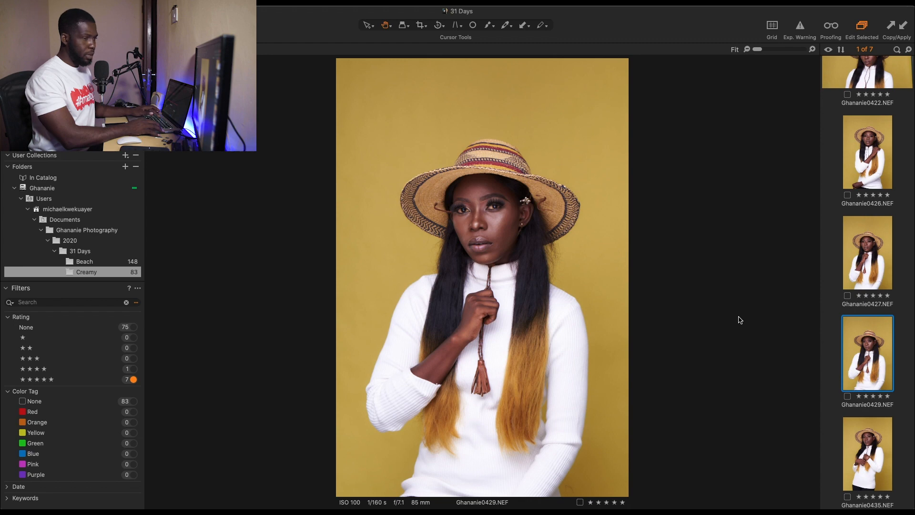
pyautogui.press('4')
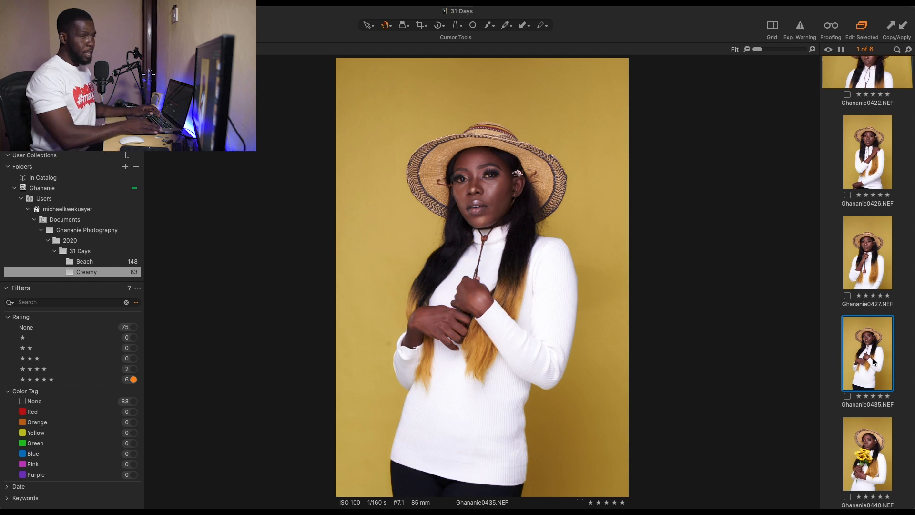
# Compare Ghananie0435 with the sunflower portrait Ghananie0440 and rate Ghananie0435 four stars.
pyautogui.press('Down')
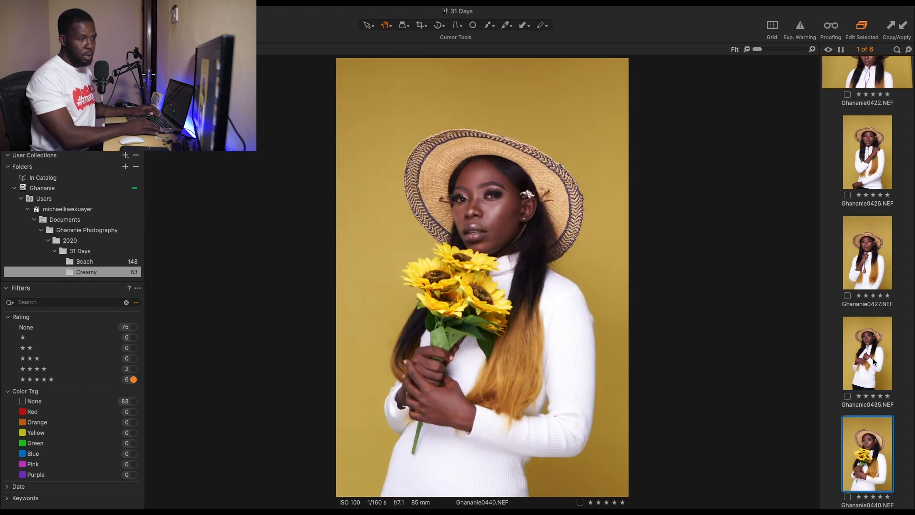
pyautogui.press('Up')
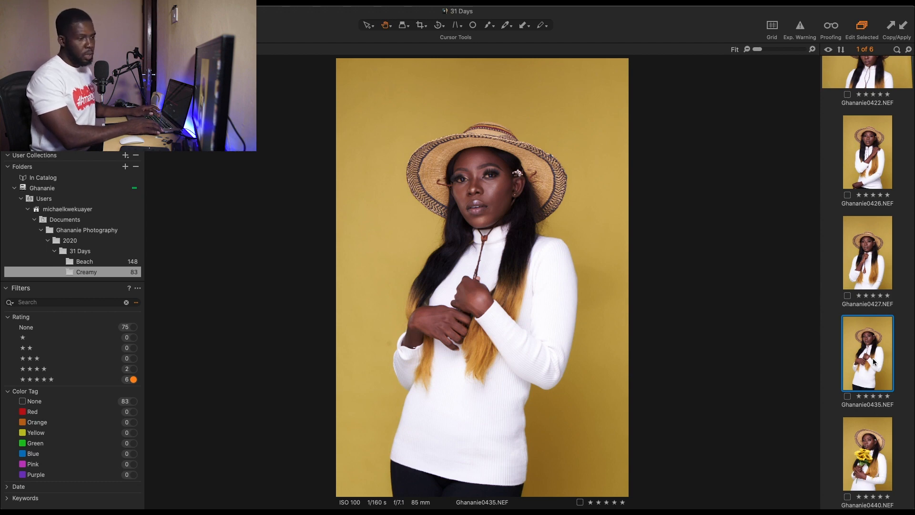
pyautogui.press('4')
# Return to Ghananie0421 at the start of the five-star picks and rate it four stars.
pyautogui.press('Up')
pyautogui.press('Up')
pyautogui.press('Up')
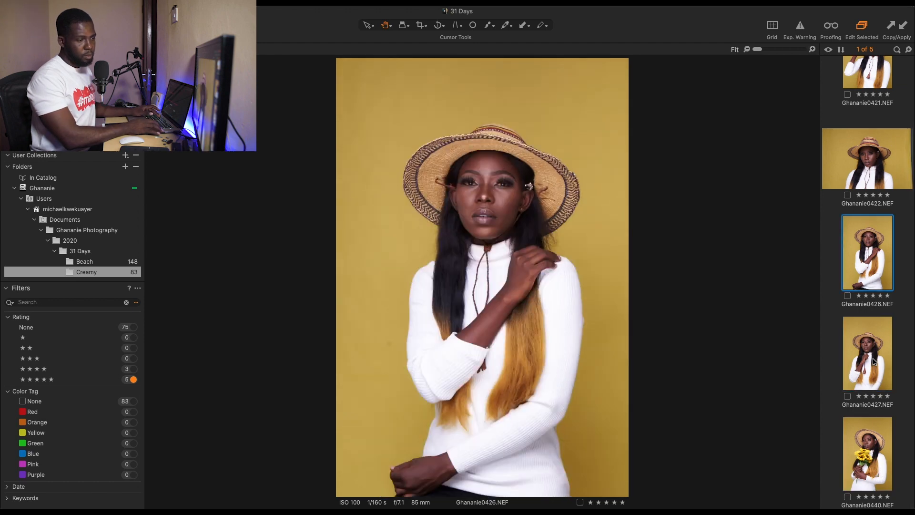
pyautogui.press('Up')
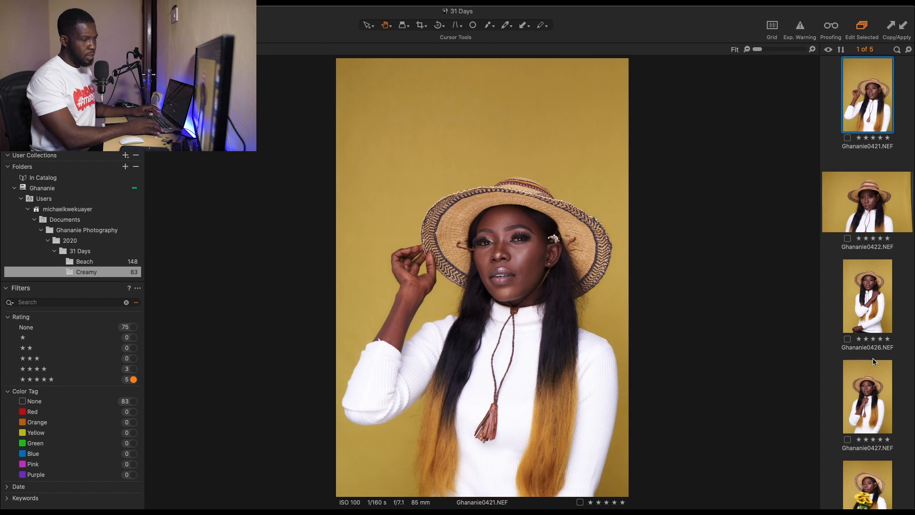
pyautogui.press('4')
# Review the remaining five-star picks Ghananie0422, Ghananie0426, Ghananie0427 and Ghananie0440.
pyautogui.press('Down')
pyautogui.press('Down')
pyautogui.press('Down')
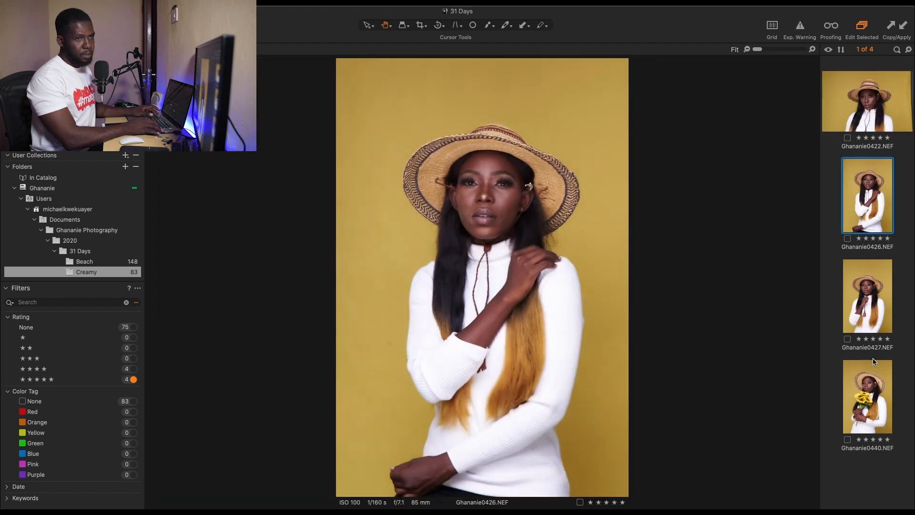
pyautogui.press('Up')
pyautogui.press('Up')
pyautogui.press('Up')
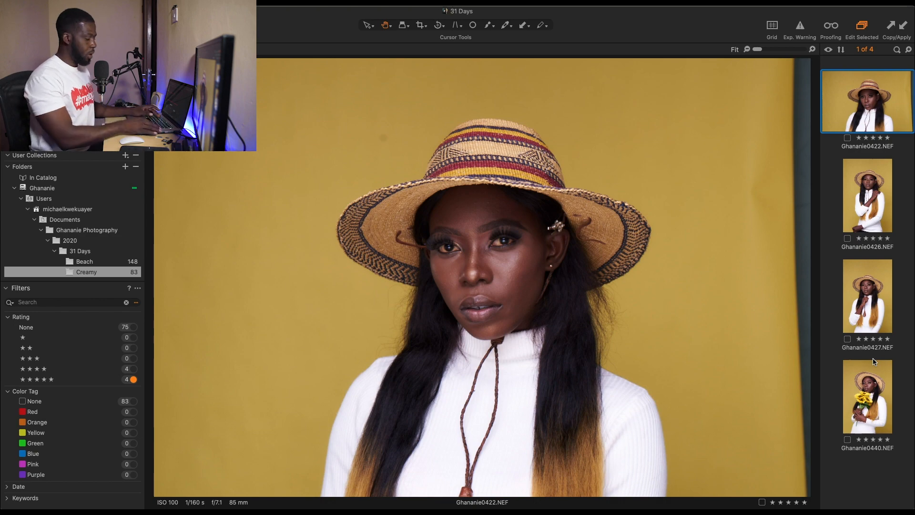
pyautogui.press('Down')
pyautogui.press('Down')
pyautogui.press('Down')
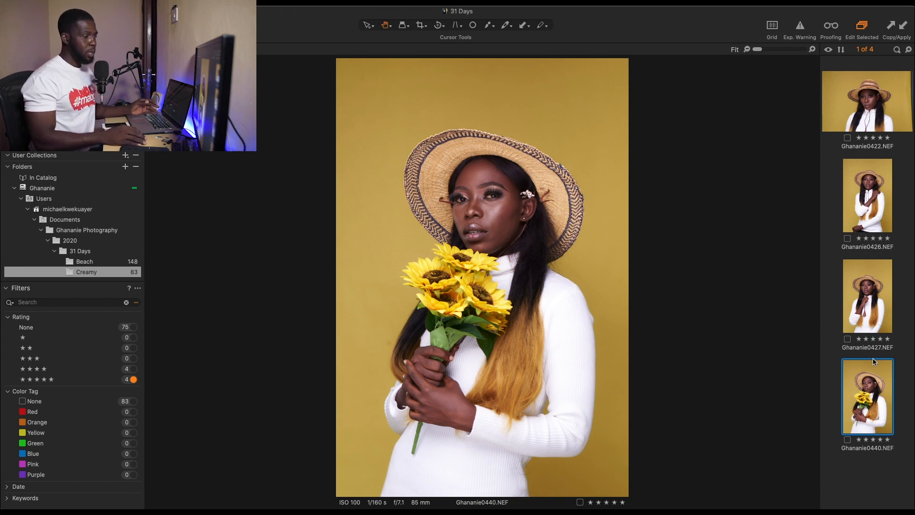
# Filter to four-star images only, compare them, and rate Ghananie0421 five stars.
pyautogui.click(134, 370)
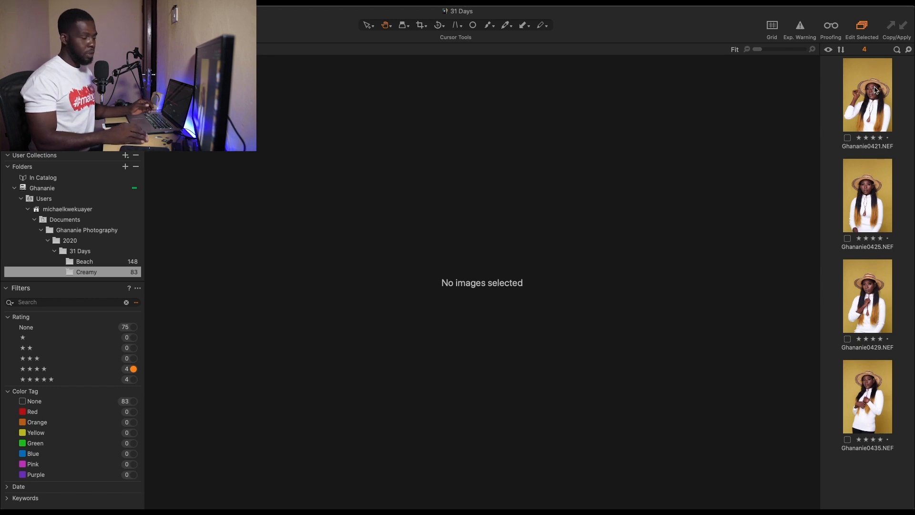
pyautogui.click(889, 115)
pyautogui.press('Down')
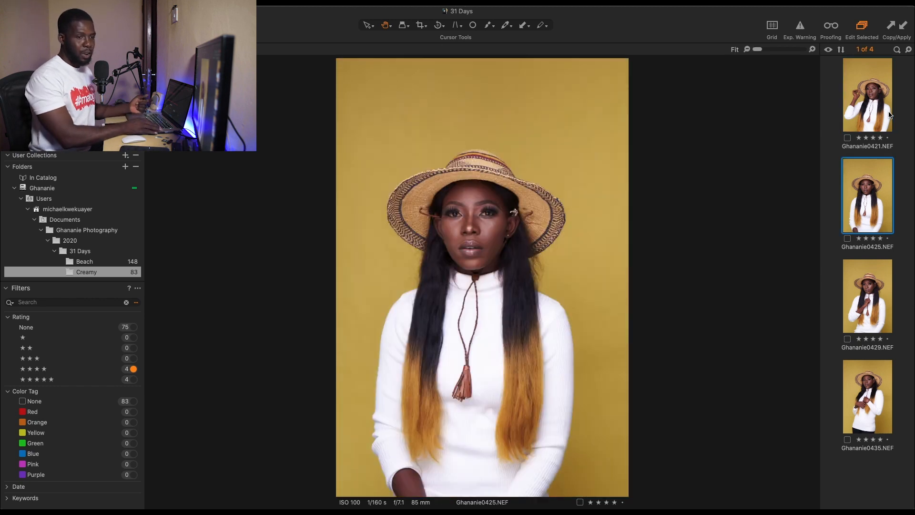
pyautogui.press('Down')
pyautogui.press('Down')
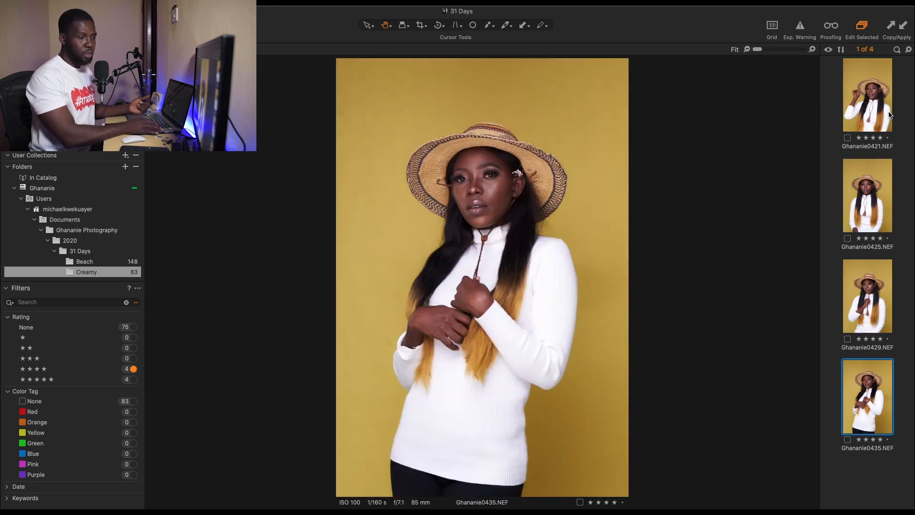
pyautogui.press('Up')
pyautogui.press('Up')
pyautogui.press('Up')
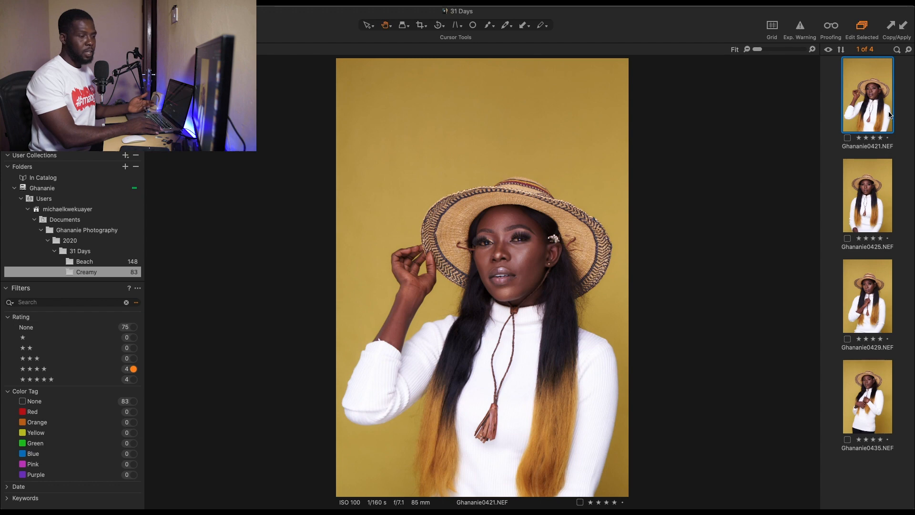
pyautogui.press('5')
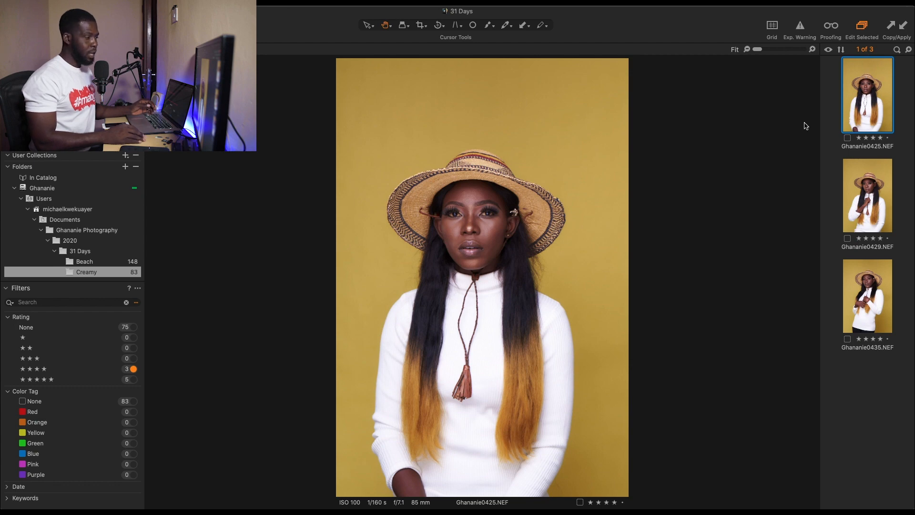
# Switch the rating filter to the five-star picks and on to the unrated images, and look through the unrated shots.
pyautogui.click(134, 379)
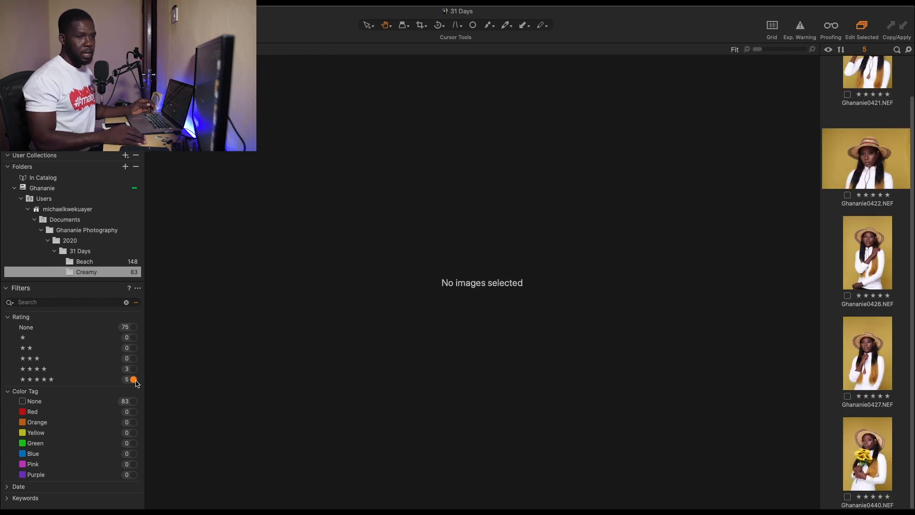
pyautogui.scroll(2, 879, 217)
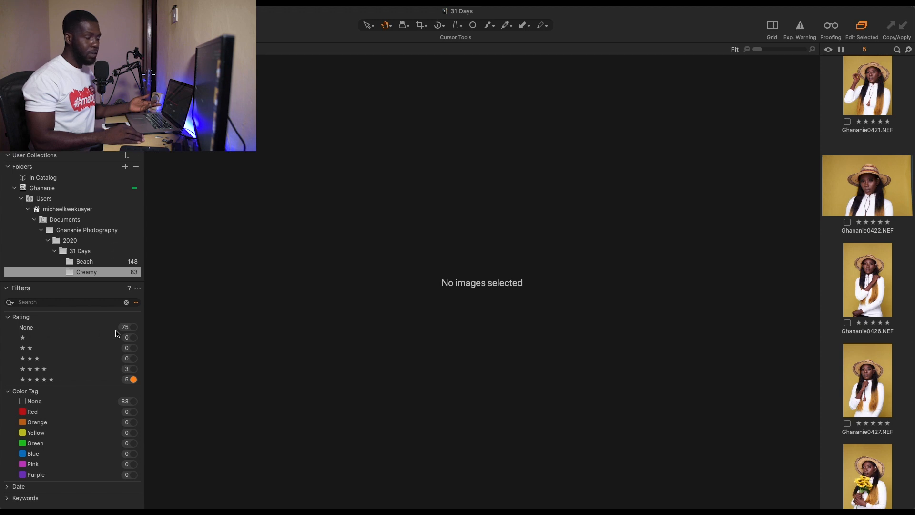
pyautogui.click(134, 329)
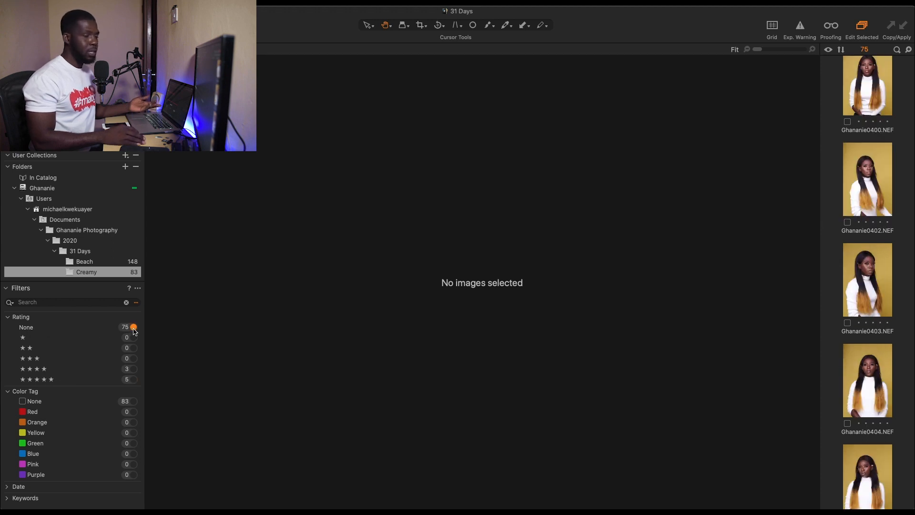
pyautogui.scroll(-15, 853, 177)
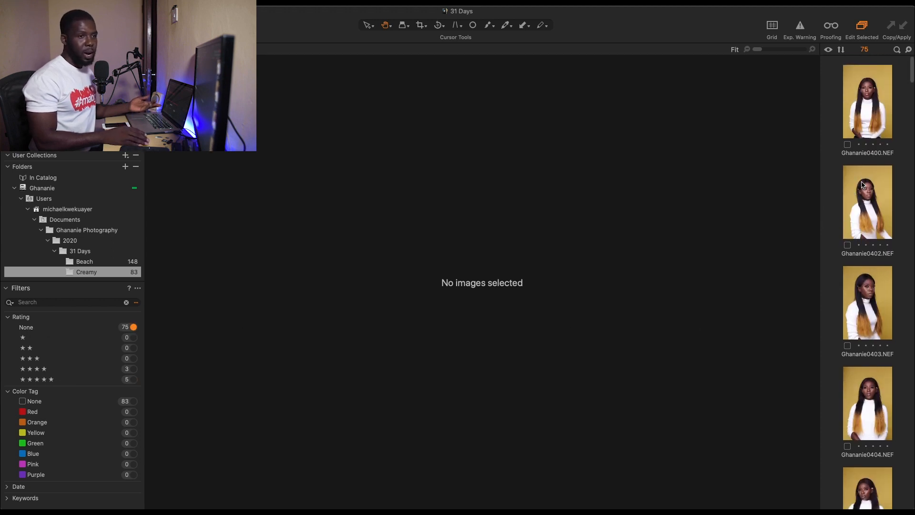
pyautogui.scroll(-20, 863, 185)
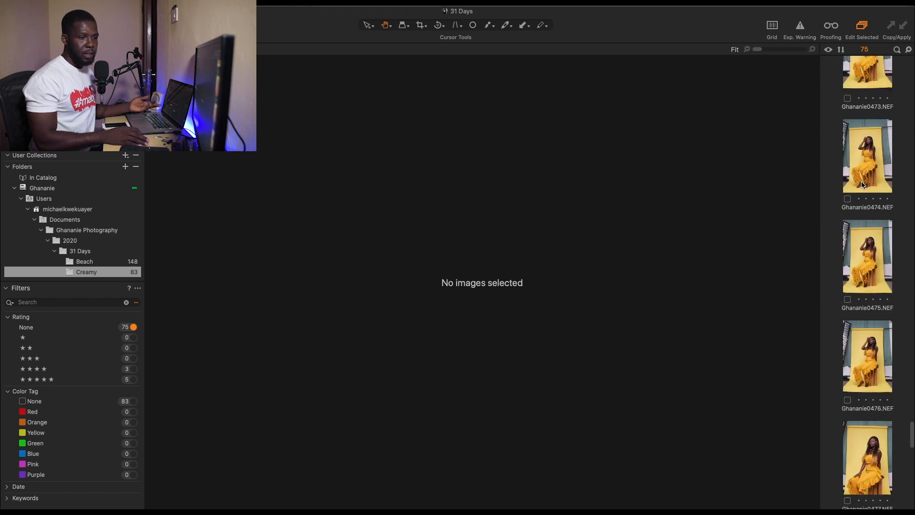
pyautogui.scroll(20, 862, 185)
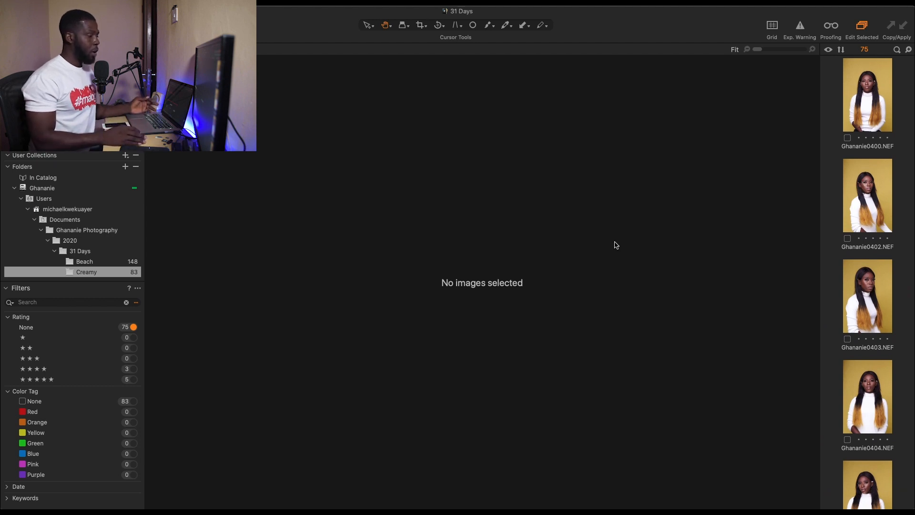
# Clear the unrated filter so the Creamy folder shows all its images.
pyautogui.click(134, 327)
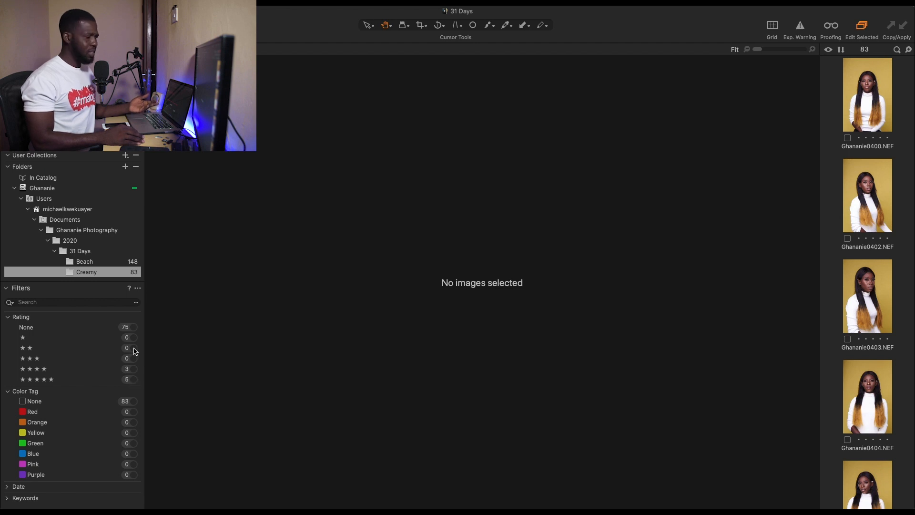
pyautogui.click(134, 327)
pyautogui.click(134, 329)
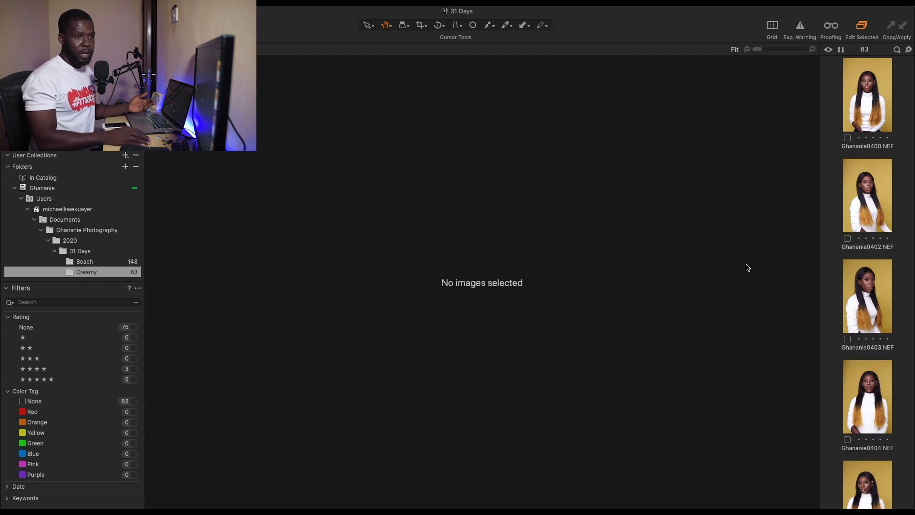
# Check the unrated, five-star and four-star images one filter at a time, and clear the filter to look through the whole Creamy folder.
pyautogui.click(133, 329)
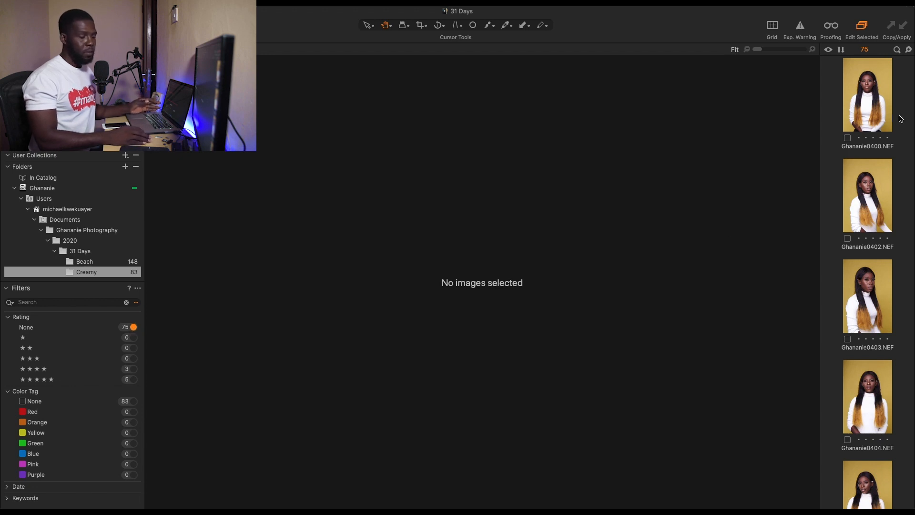
pyautogui.click(133, 379)
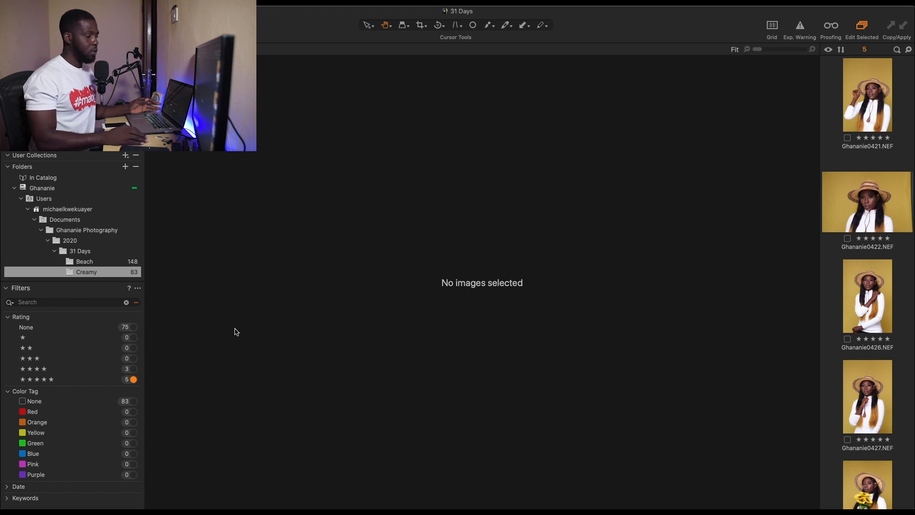
pyautogui.click(133, 368)
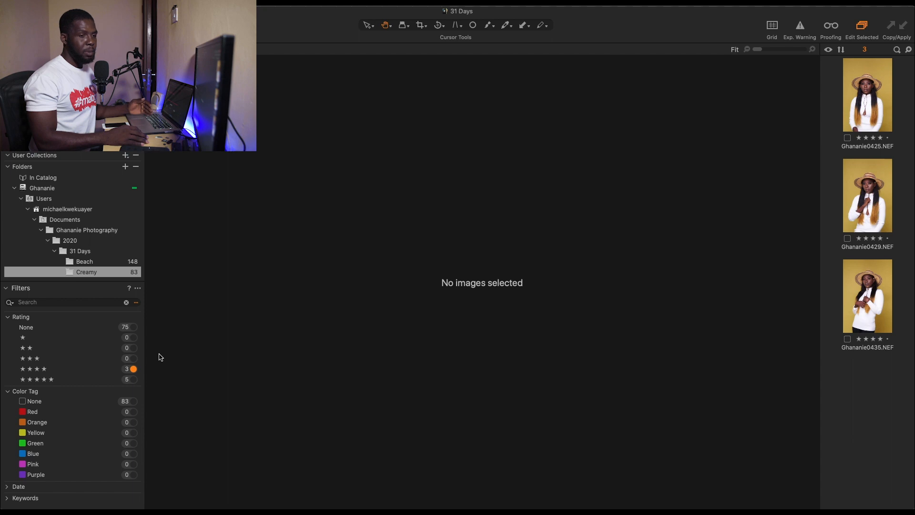
pyautogui.click(134, 369)
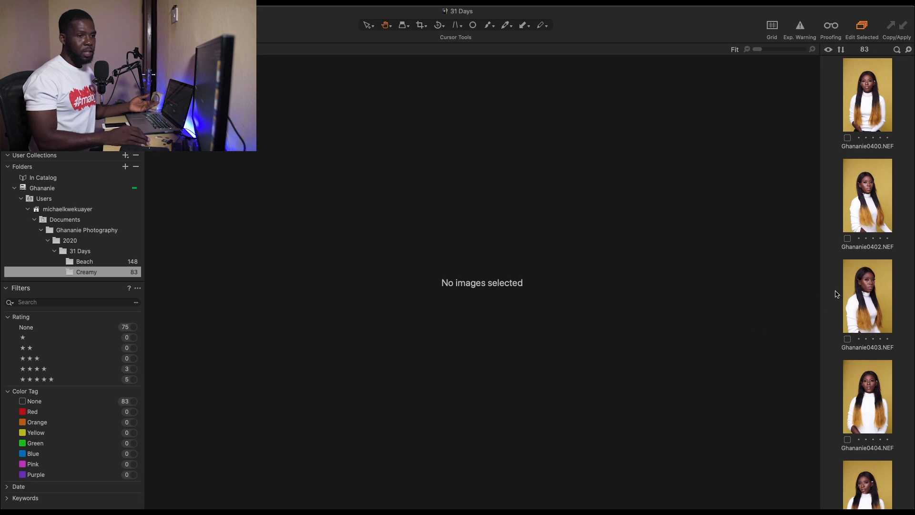
pyautogui.scroll(-8, 862, 267)
pyautogui.scroll(8, 863, 270)
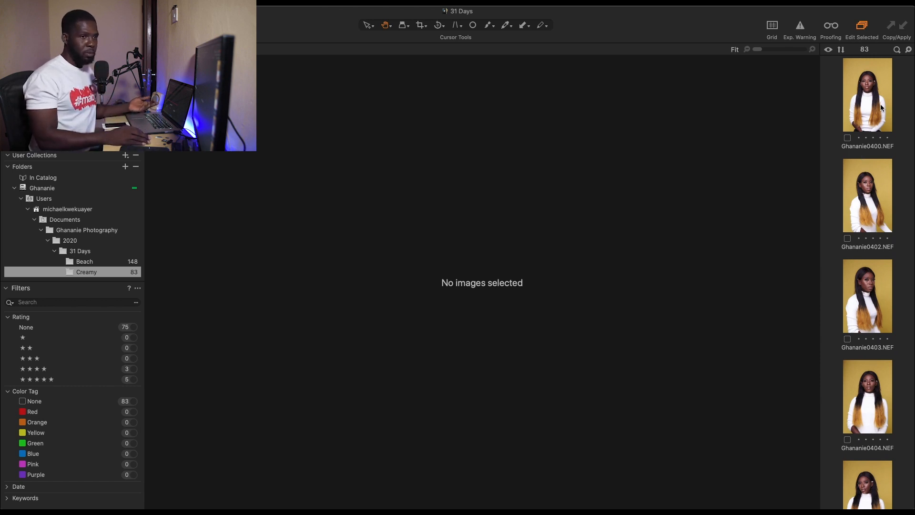
# Delete Ghananie0400.NEF from the Creamy folder and look through the remaining thumbnails.
pyautogui.click(869, 102)
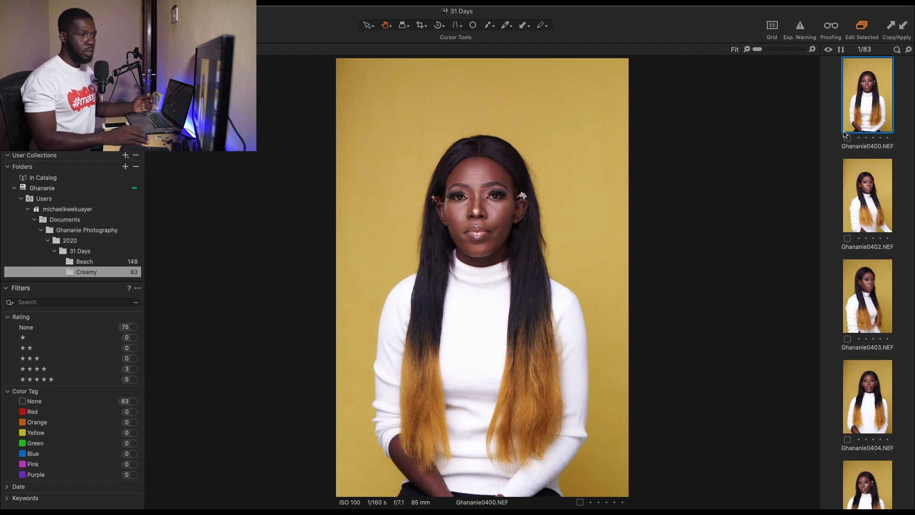
pyautogui.press('Delete')
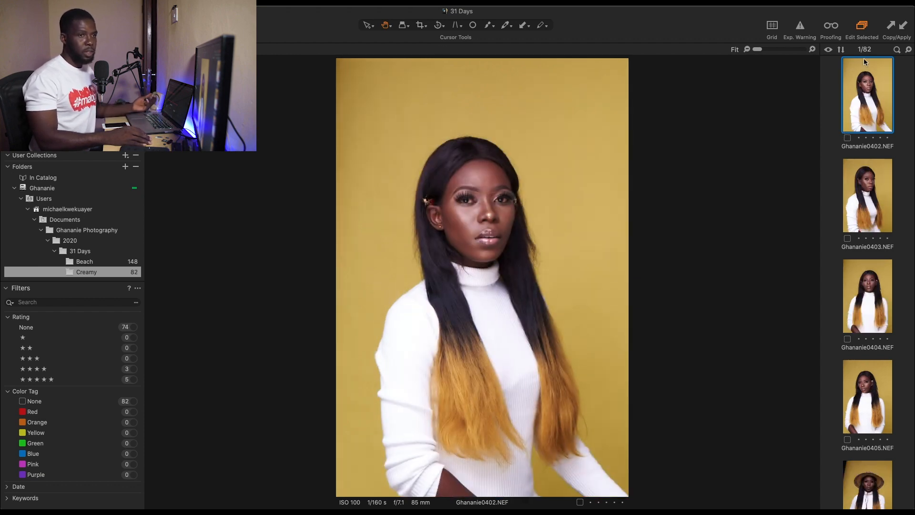
pyautogui.scroll(-8, 856, 154)
pyautogui.scroll(8, 856, 155)
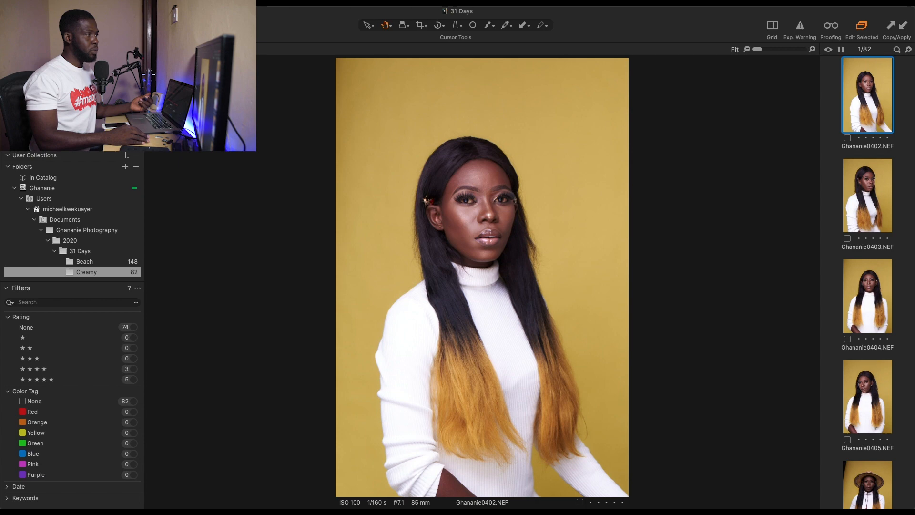
# Empty the catalog trash, permanently deleting Ghananie0400.NEF from disk.
pyautogui.click(90, 5)
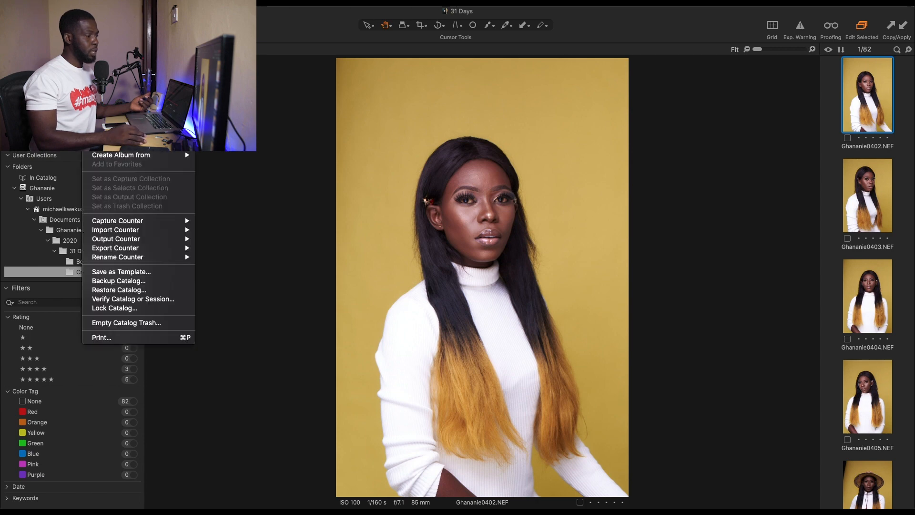
pyautogui.click(153, 324)
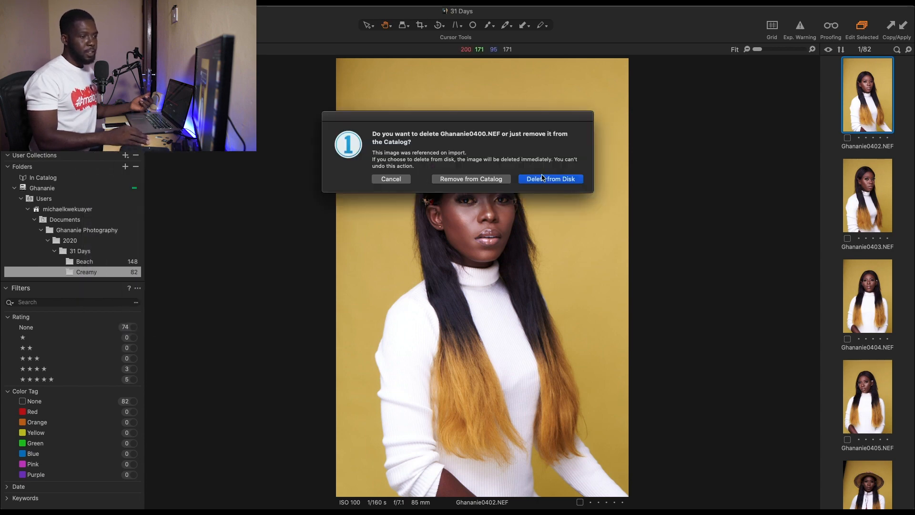
pyautogui.click(561, 182)
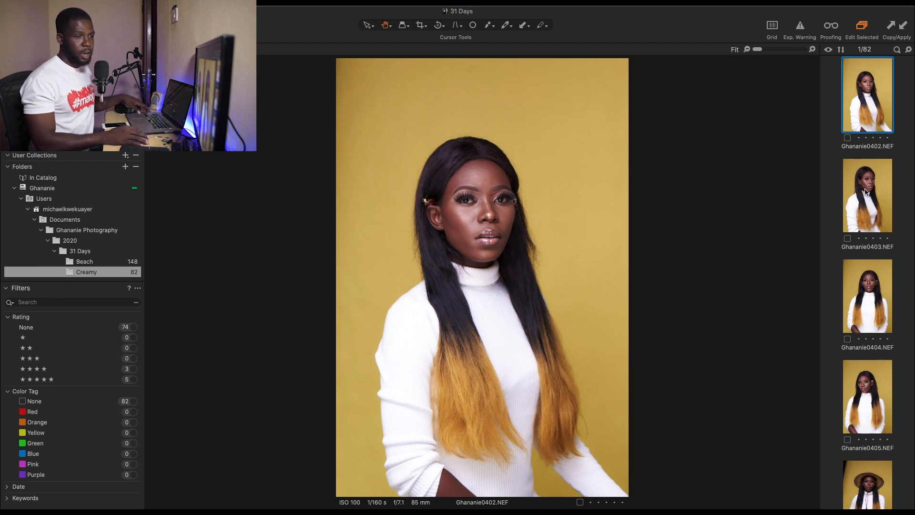
# Compare Ghananie0402 and Ghananie0403 side by side.
pyautogui.keyDown('super'); pyautogui.click(861, 173); pyautogui.keyUp('super')
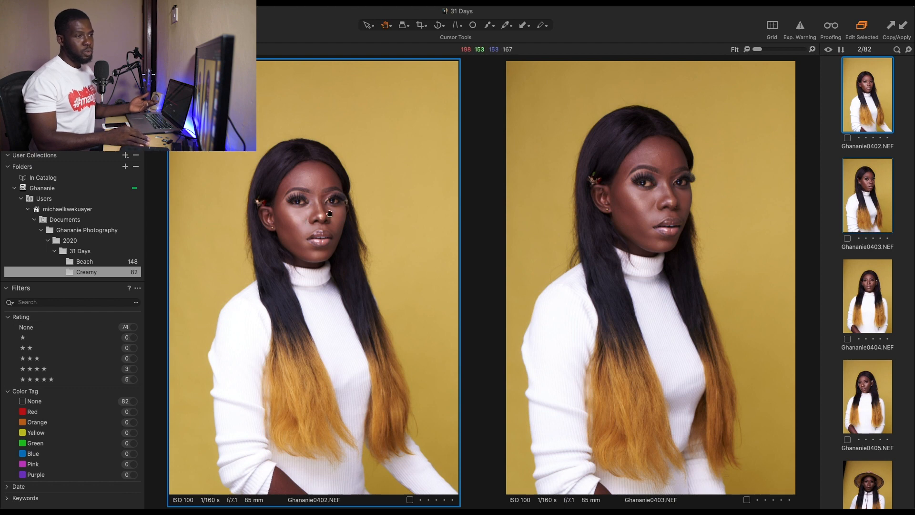
pyautogui.click(622, 182)
pyautogui.click(332, 225)
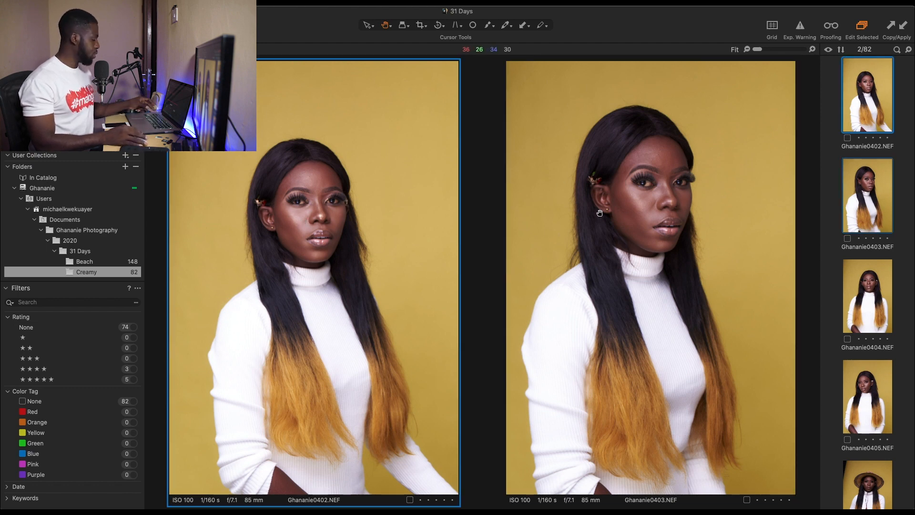
# Add Ghananie0404 and Ghananie0405 to the side-by-side comparison and take both out again.
pyautogui.keyDown('shift'); pyautogui.click(849, 288); pyautogui.keyUp('shift')
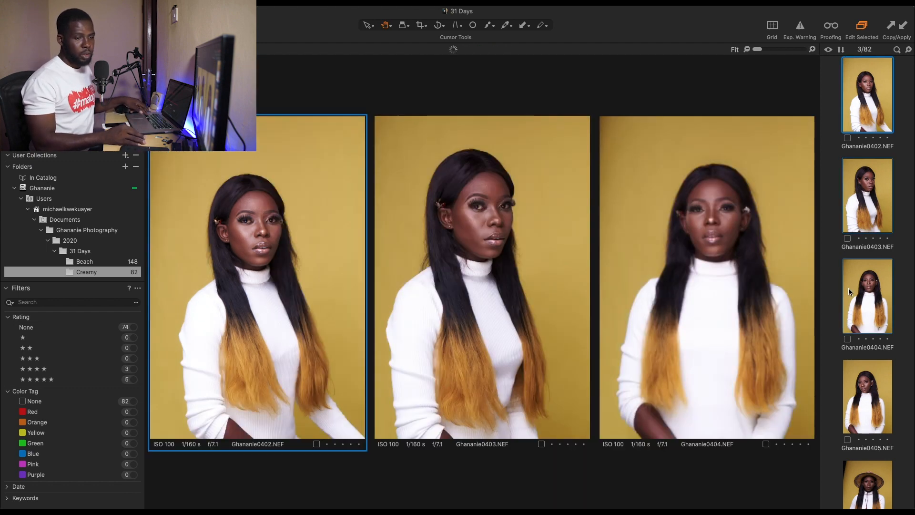
pyautogui.keyDown('shift'); pyautogui.click(867, 379); pyautogui.keyUp('shift')
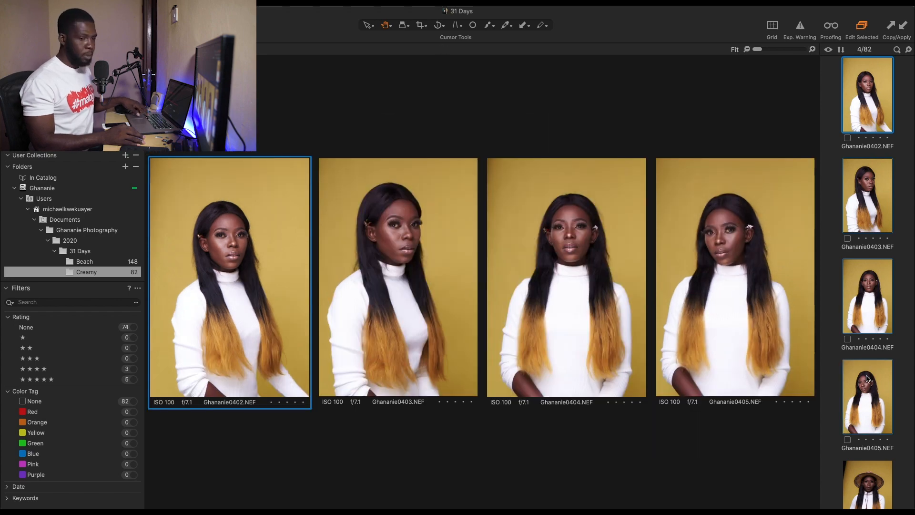
pyautogui.keyDown('super'); pyautogui.click(868, 379); pyautogui.keyUp('super')
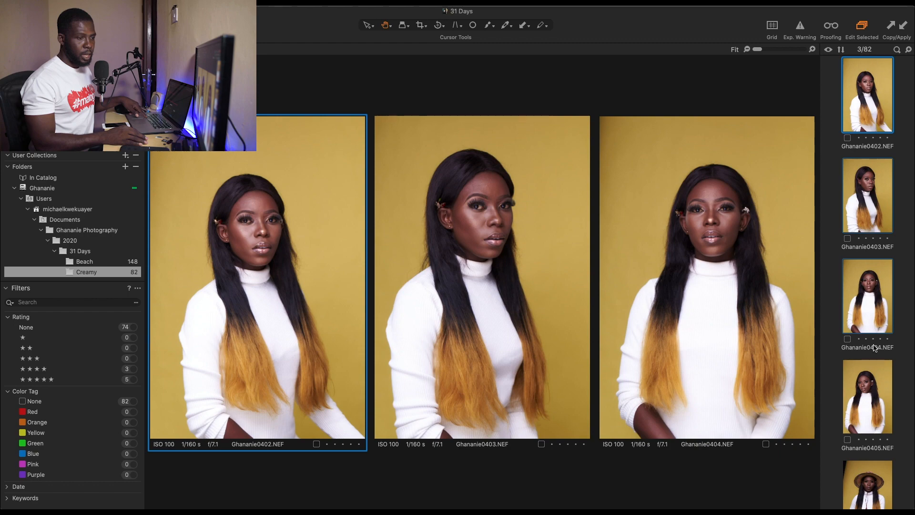
pyautogui.keyDown('super'); pyautogui.click(870, 307); pyautogui.keyUp('super')
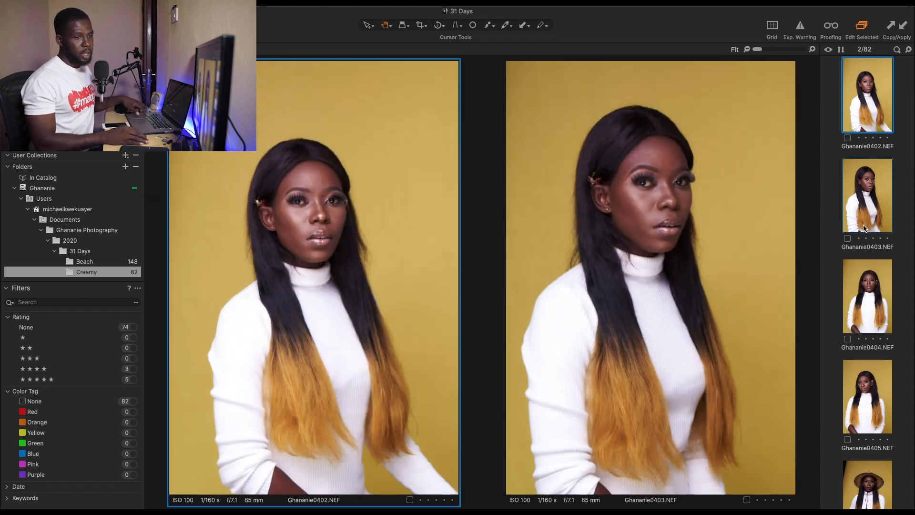
# Extend the comparison with Ghananie0404, Ghananie0405 and Ghananie0406, and reduce it back to Ghananie0402 and Ghananie0403.
pyautogui.keyDown('super'); pyautogui.click(865, 307); pyautogui.keyUp('super')
pyautogui.keyDown('super'); pyautogui.click(877, 395); pyautogui.keyUp('super')
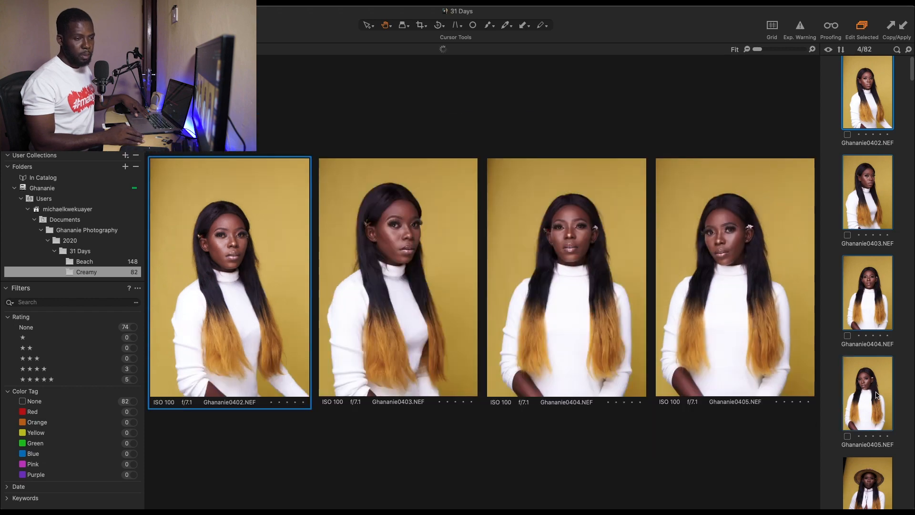
pyautogui.keyDown('super'); pyautogui.click(874, 472); pyautogui.keyUp('super')
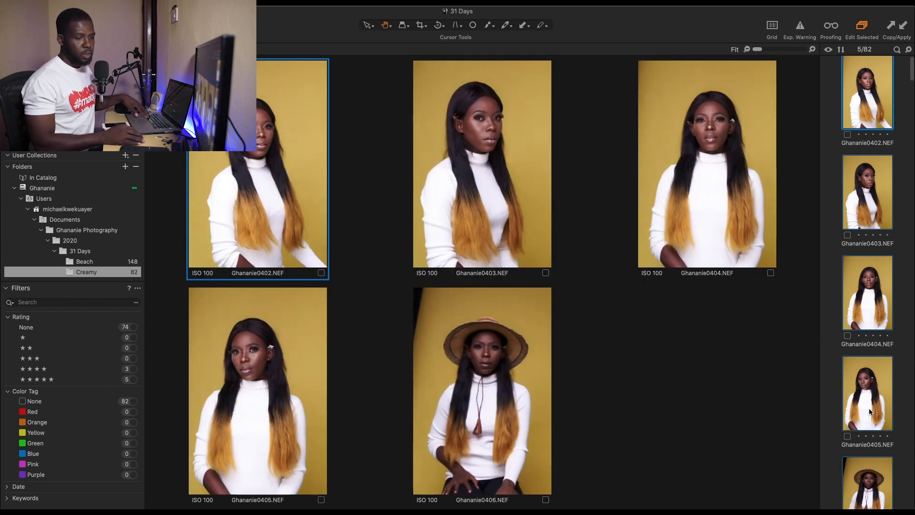
pyautogui.keyDown('super'); pyautogui.click(870, 411); pyautogui.keyUp('super')
pyautogui.keyDown('super'); pyautogui.click(868, 479); pyautogui.keyUp('super')
pyautogui.keyDown('super'); pyautogui.click(867, 305); pyautogui.keyUp('super')
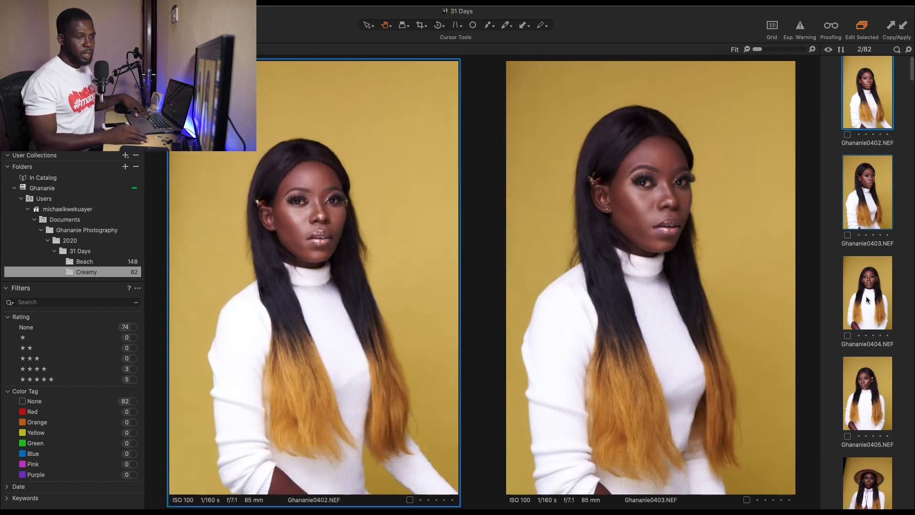
# Swap Ghananie0403 for Ghananie0405 in the comparison with Ghananie0402, and clear the selection.
pyautogui.keyDown('super'); pyautogui.click(865, 202); pyautogui.keyUp('super')
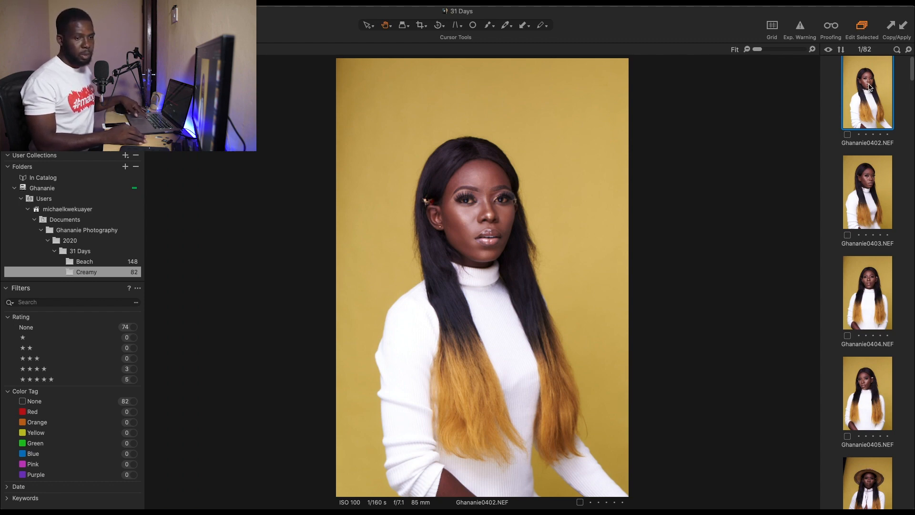
pyautogui.keyDown('super'); pyautogui.click(865, 377); pyautogui.keyUp('super')
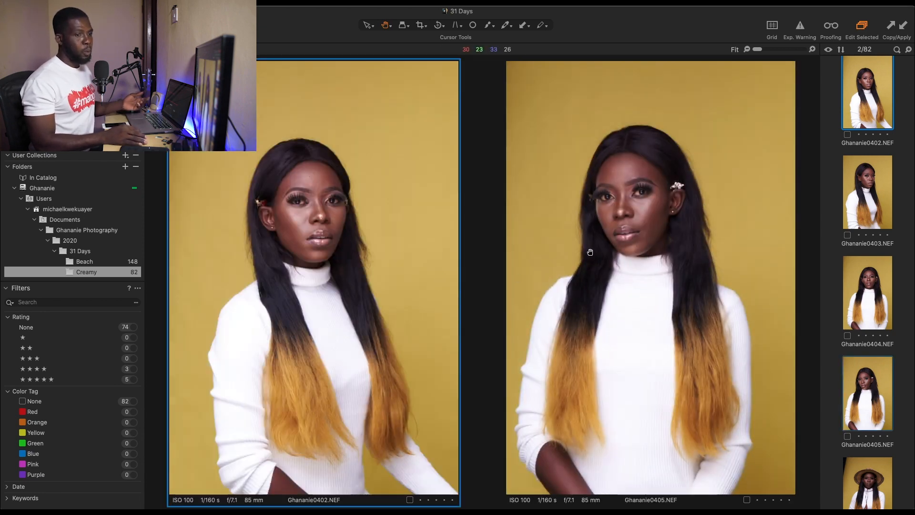
pyautogui.click(827, 262)
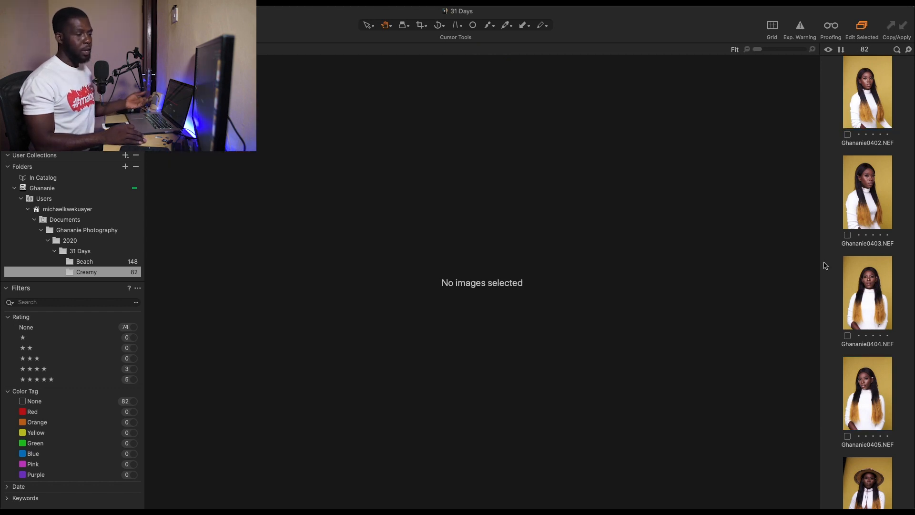
# View Ghananie0402 and Ghananie0403 individually.
pyautogui.scroll(2, 838, 236)
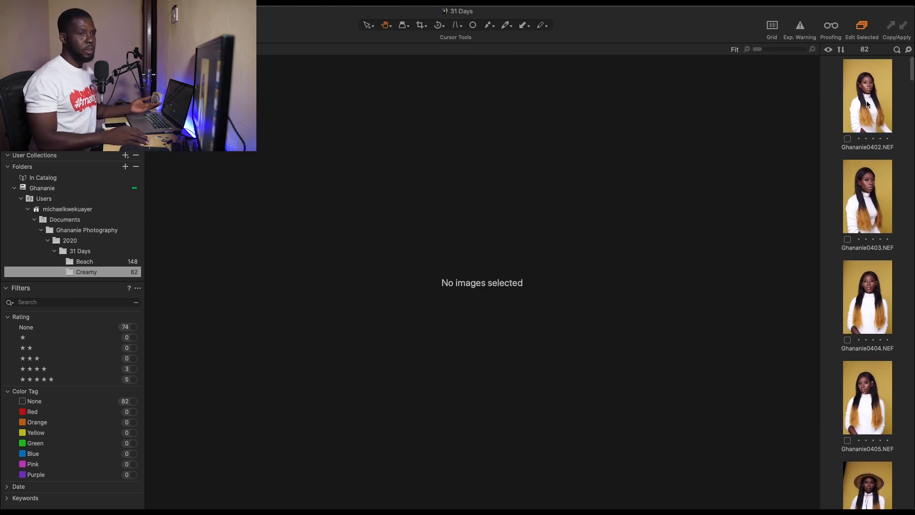
pyautogui.click(866, 98)
pyautogui.click(867, 187)
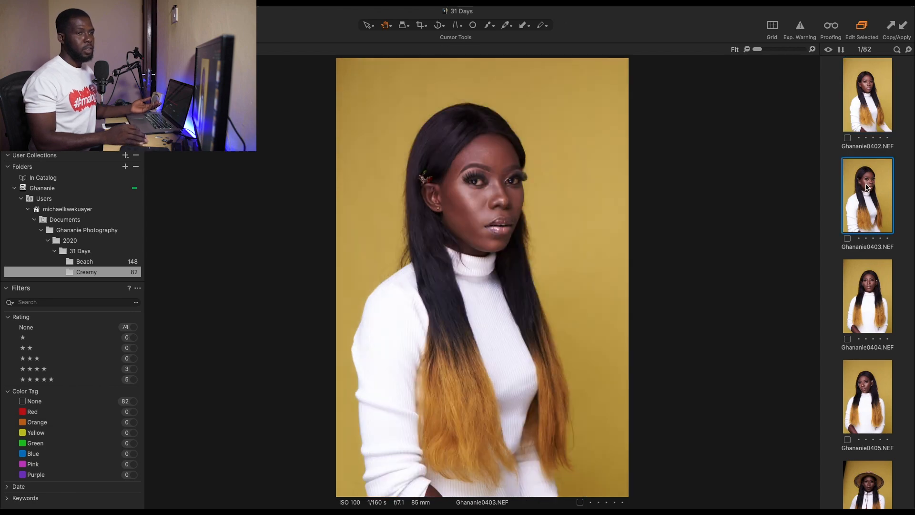